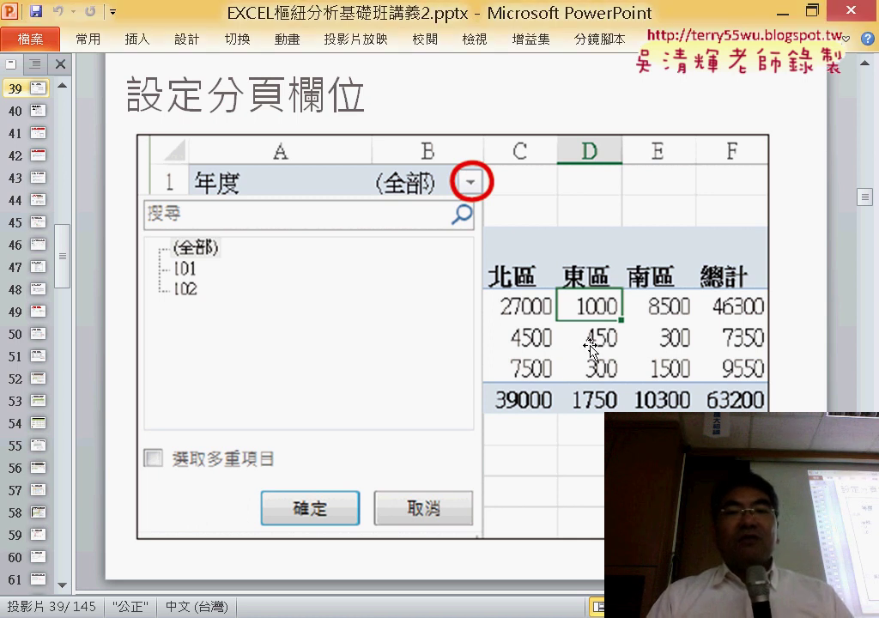
Page through the PowerPoint slides to slide 41 on using slicers.
scroll(592, 350, "down", 3)
scroll(592, 350, "down", 1)
scroll(592, 348, "down", 2)
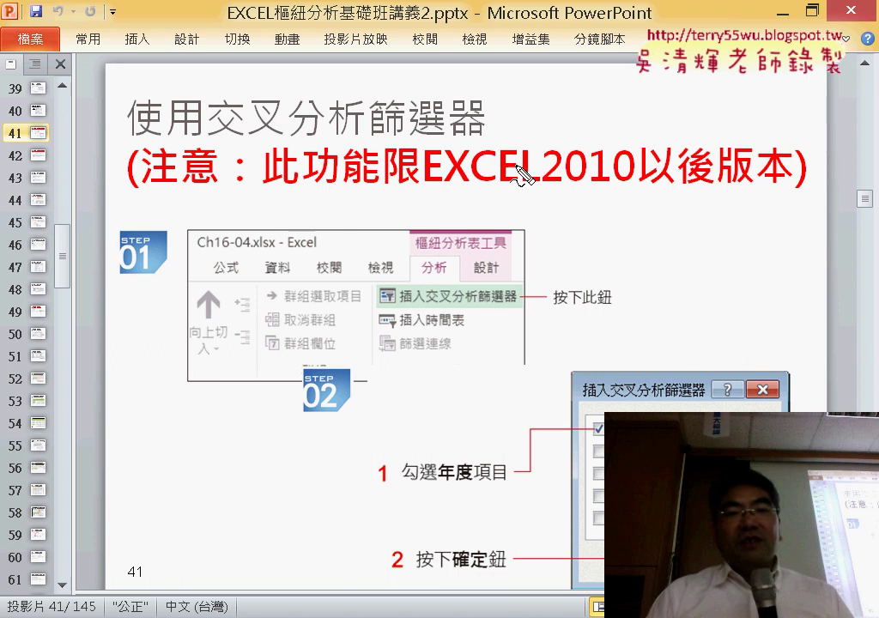
Circle the slicer slide title in ink, erase it, and switch to the Excel workbook.
left_click_drag(496, 157, 429, 187)
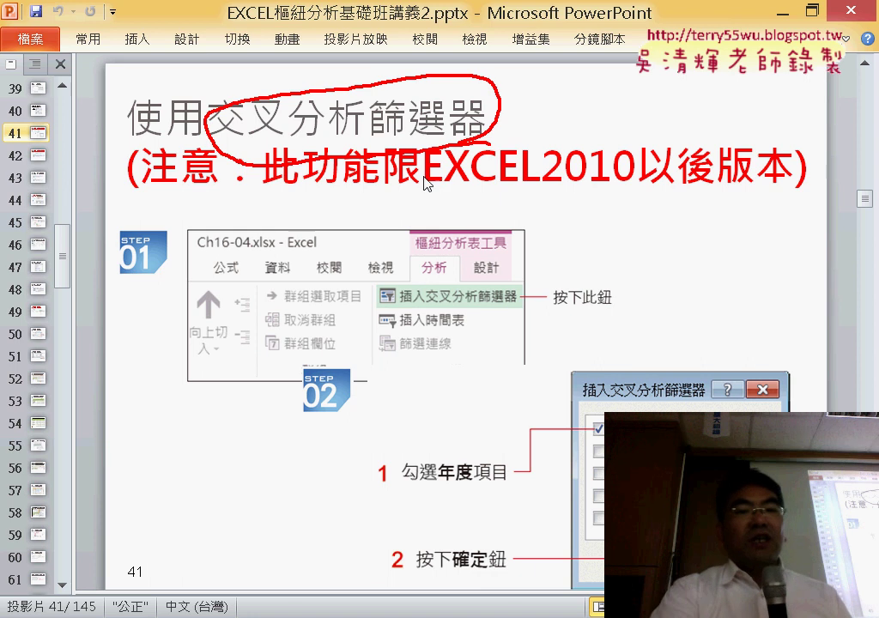
key("Escape")
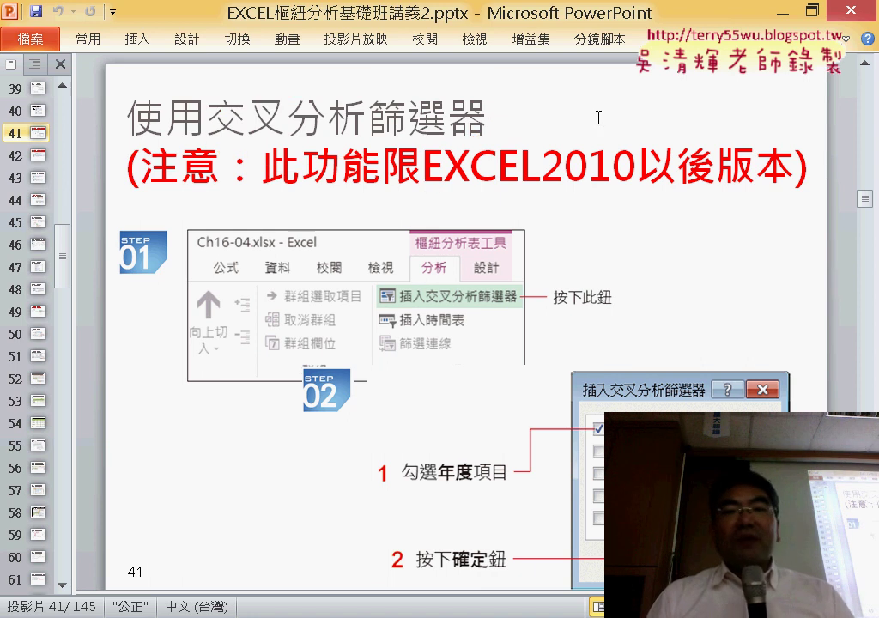
key("alt+Tab")
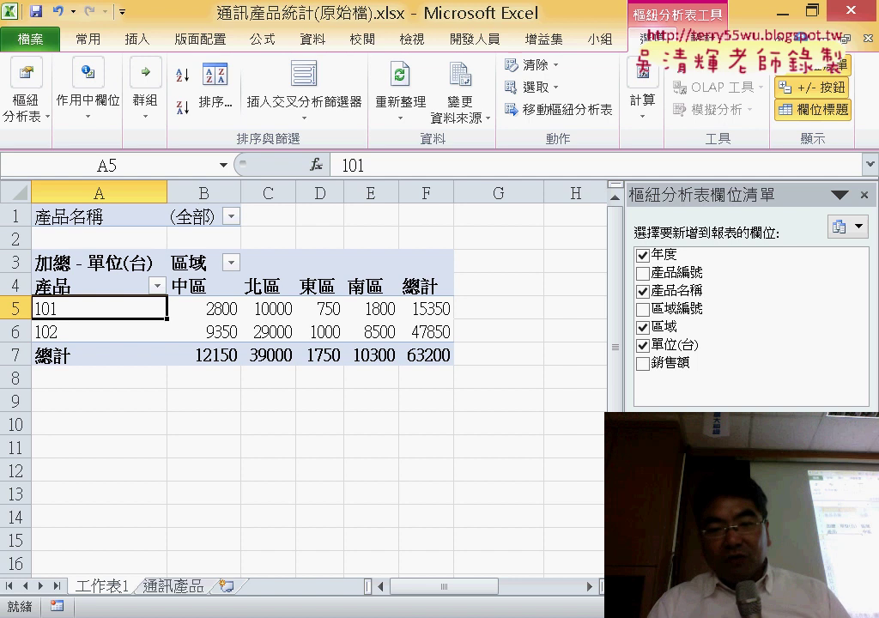
Drag 年度 out of the field list, leaving units per product by region.
mouse_move(678, 446)
left_mouse_down()
mouse_move(678, 558)
mouse_move(678, 446)
mouse_move(757, 352)
left_mouse_up()
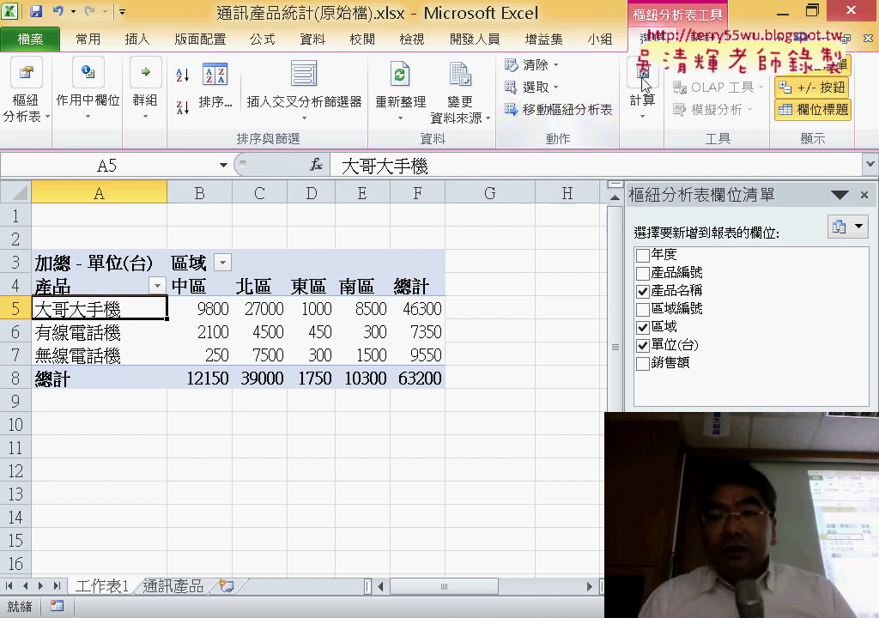
left_click(686, 39)
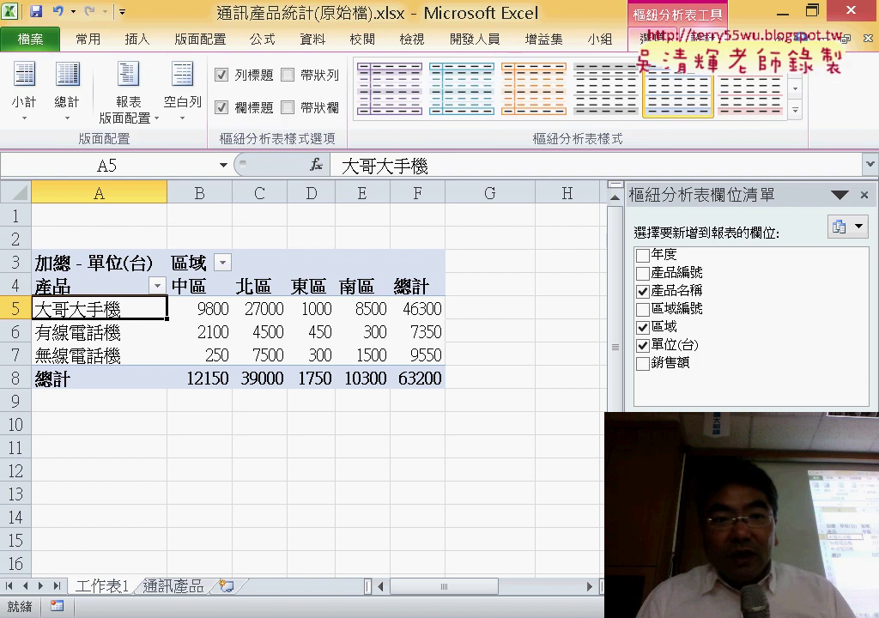
left_click(654, 39)
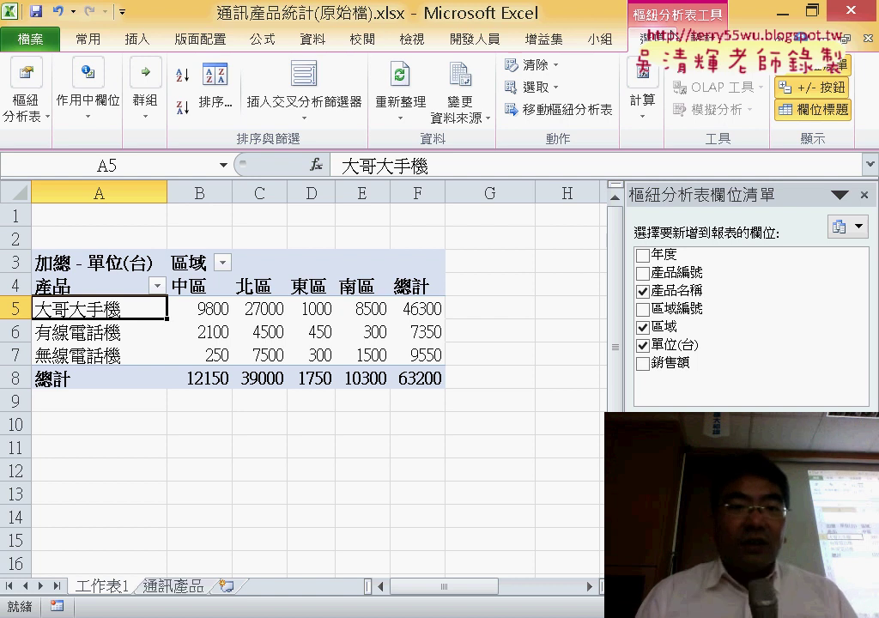
Mark the Insert Slicer command with red ink circles and arrows, then erase them.
left_click(306, 108)
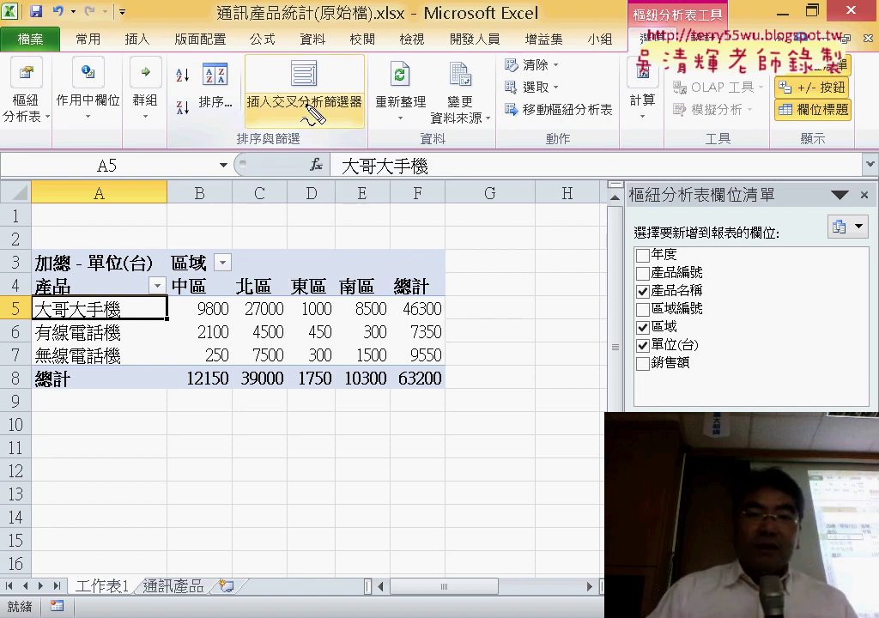
left_click_drag(653, 19, 681, 72)
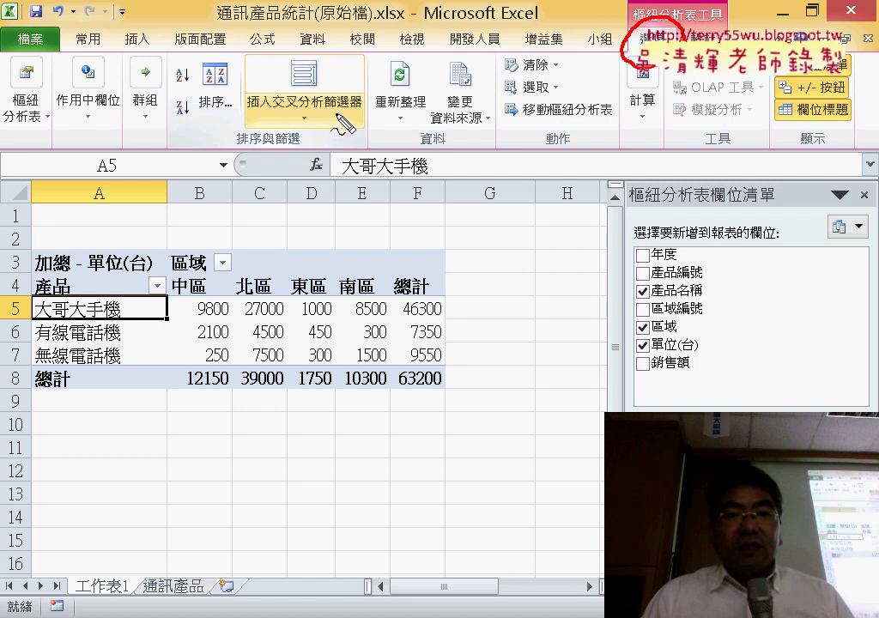
left_click_drag(341, 127, 347, 129)
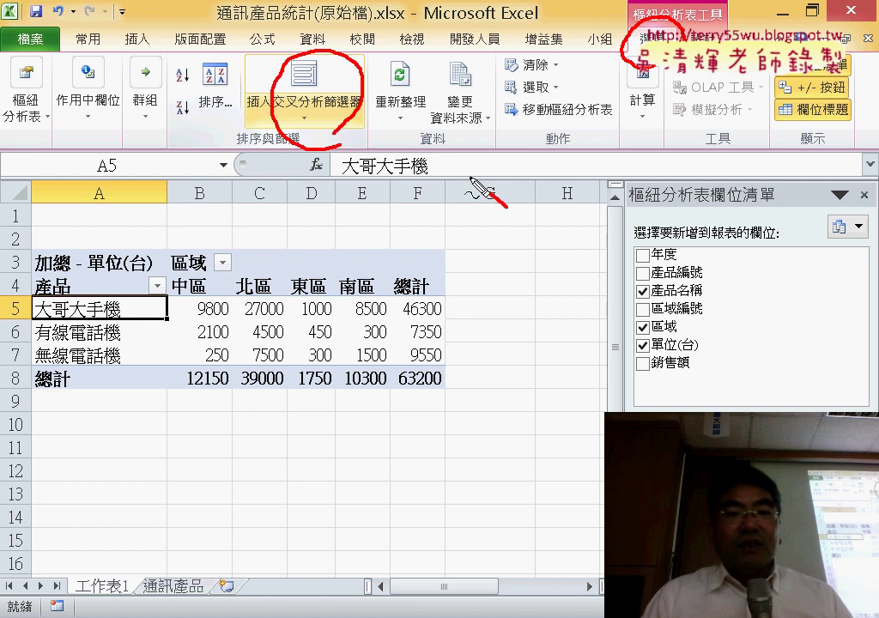
mouse_move(477, 190)
left_mouse_down()
mouse_move(361, 120)
mouse_move(368, 143)
left_mouse_up()
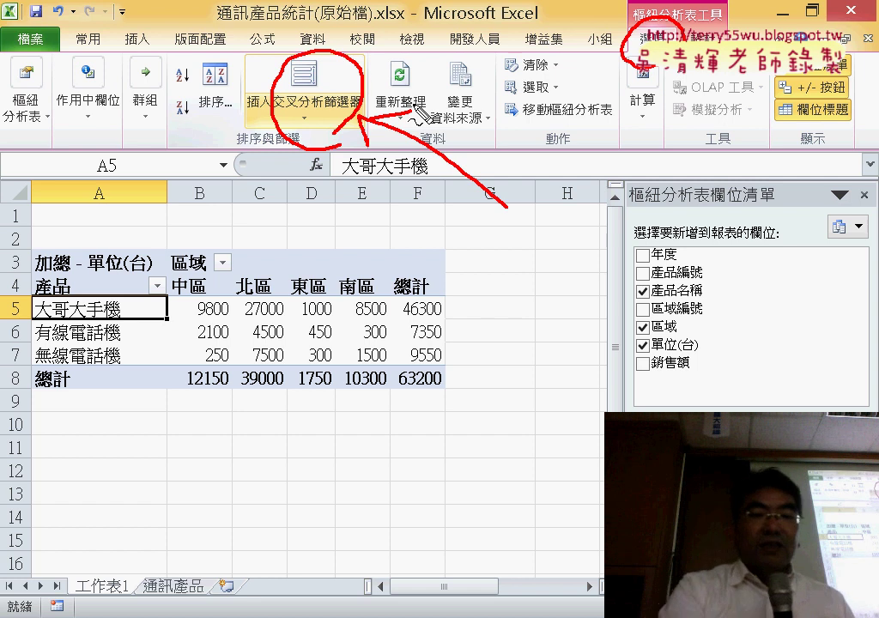
key("Escape")
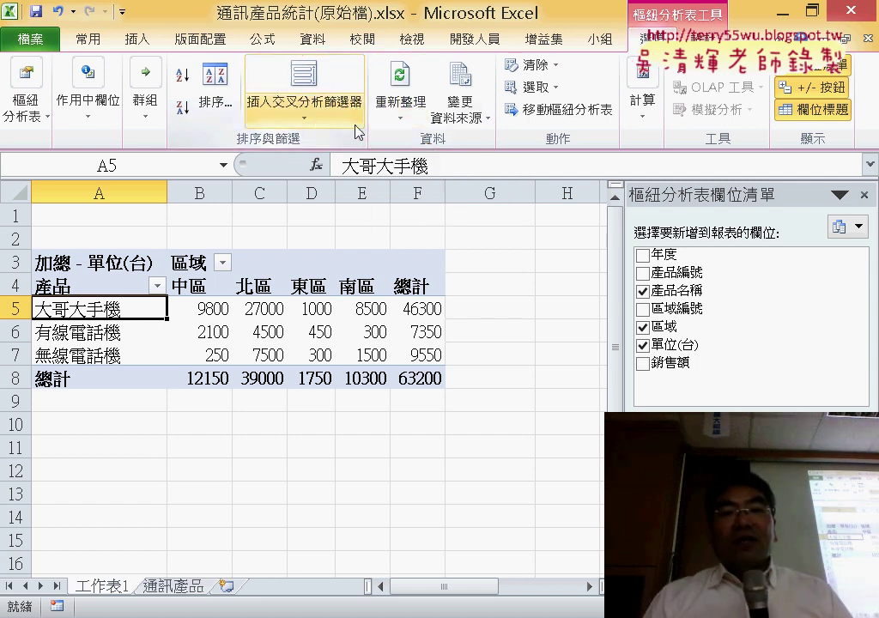
Tick 年度 in the Insert Slicers dialog, circling the command and field in red ink.
left_click(303, 82)
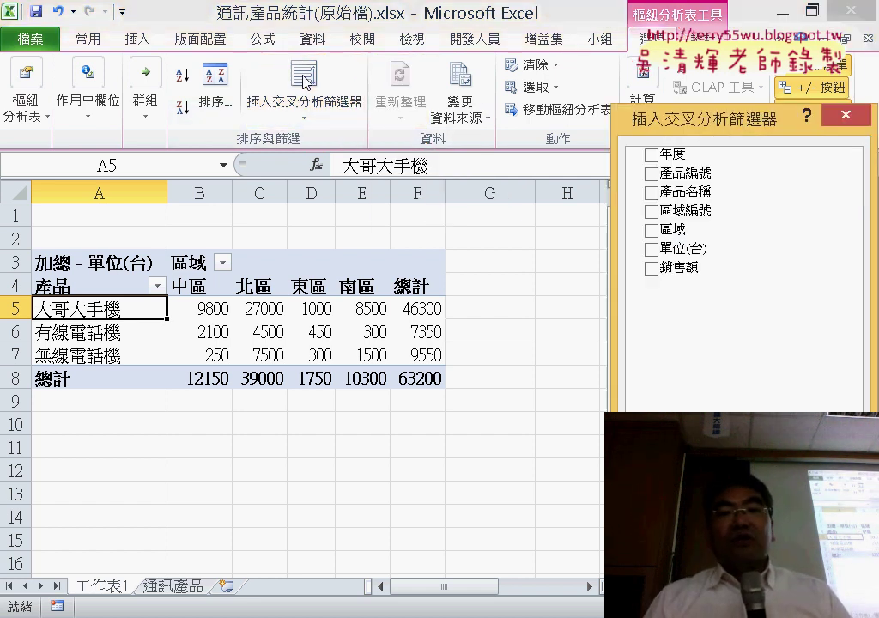
left_click_drag(693, 130, 405, 105)
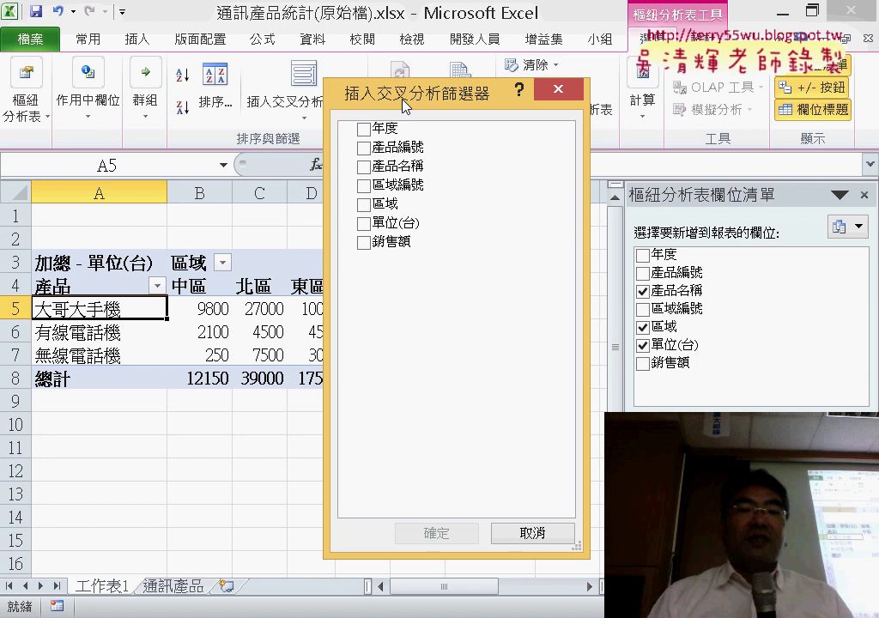
left_click(365, 129)
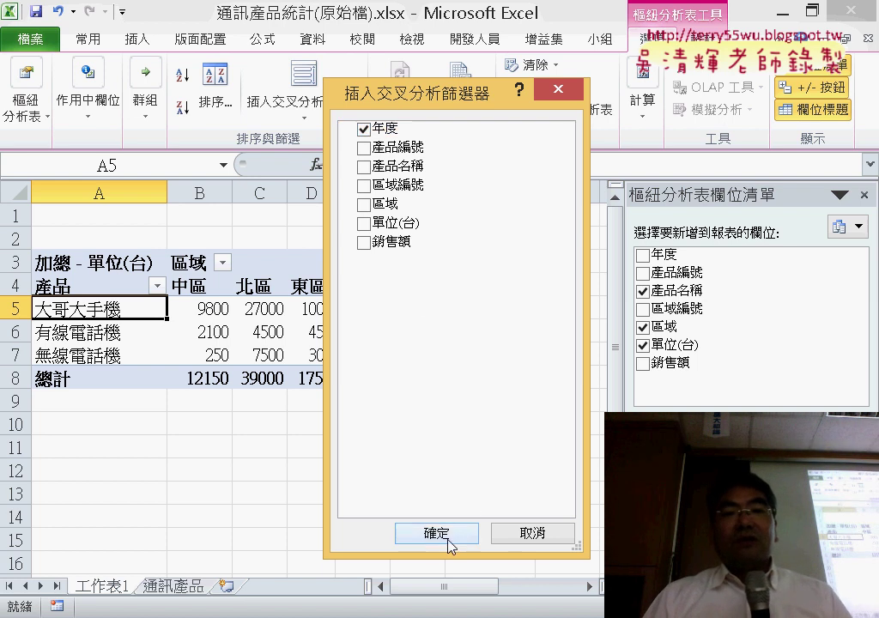
left_click_drag(410, 110, 364, 157)
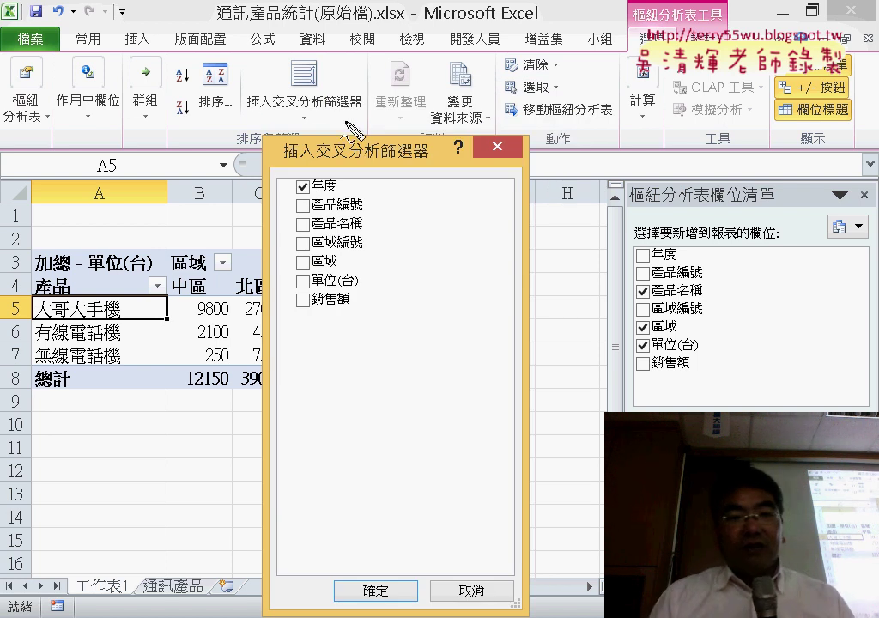
left_click_drag(294, 114, 328, 134)
left_click_drag(337, 180, 331, 196)
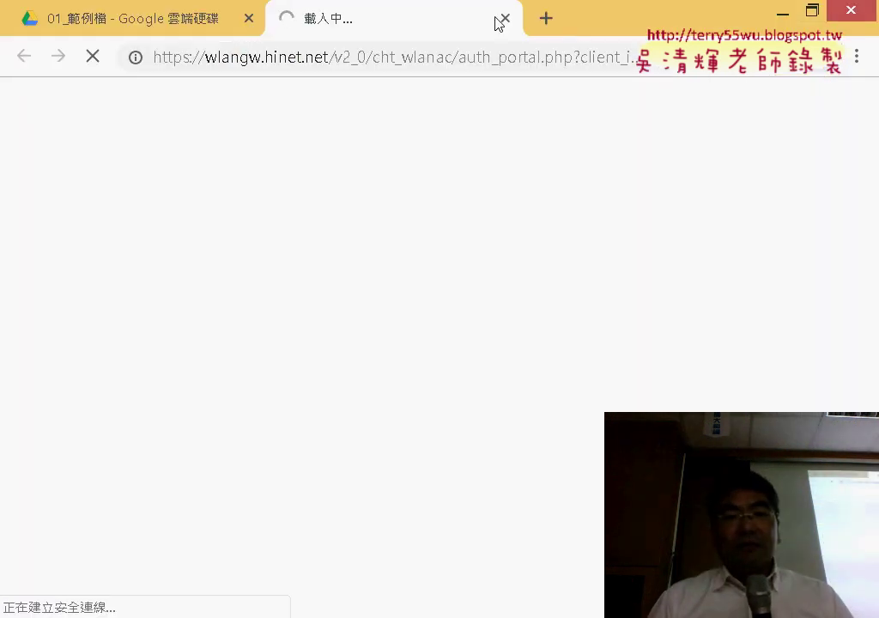
left_click(504, 19)
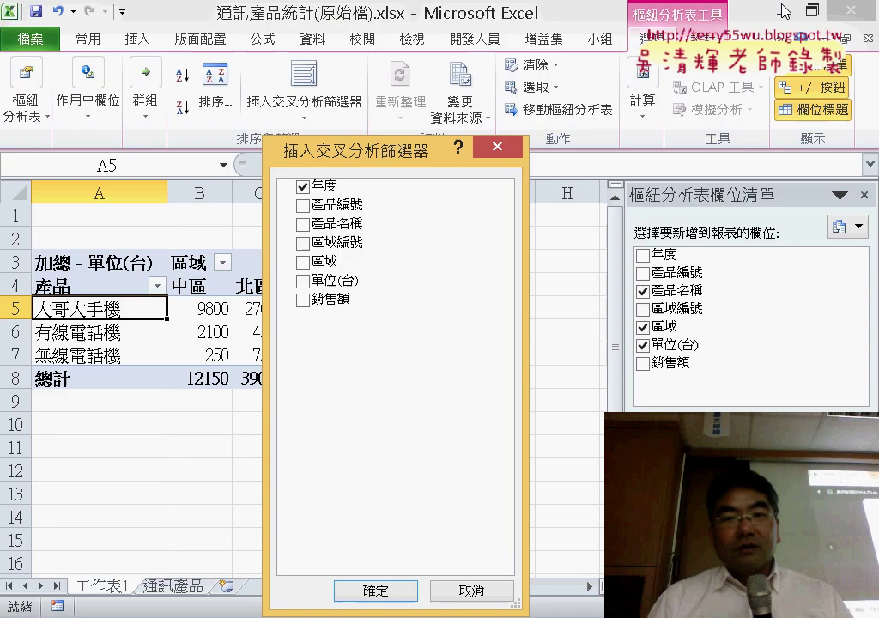
Create the 年度 slicer, move it over columns G–J, and shorten it to fit.
left_click(378, 591)
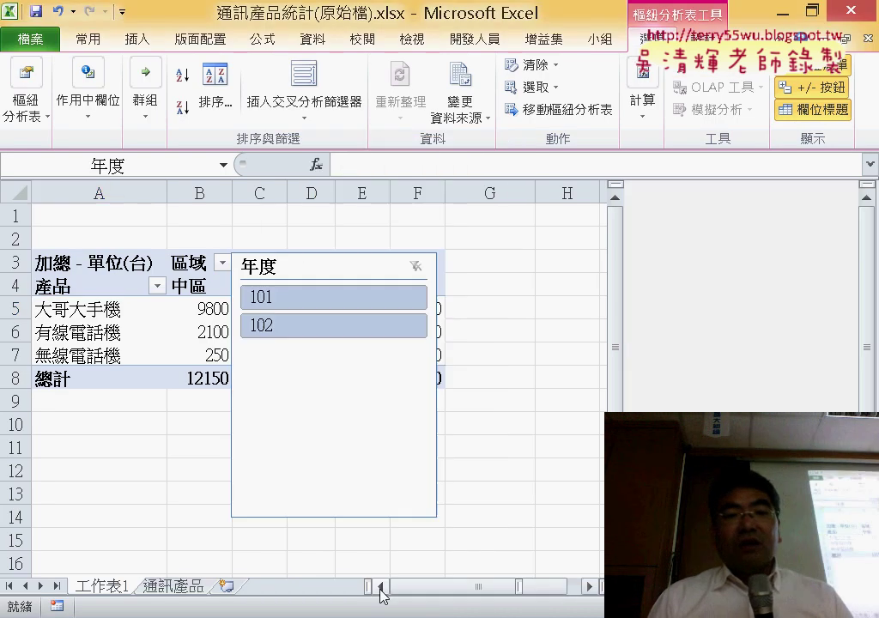
left_click_drag(336, 248, 341, 255)
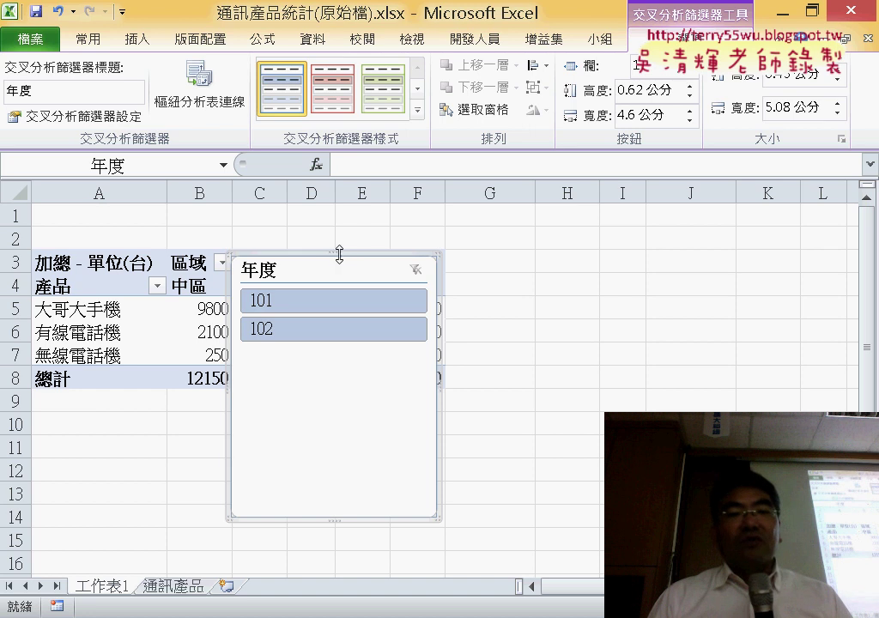
left_click_drag(341, 264, 573, 215)
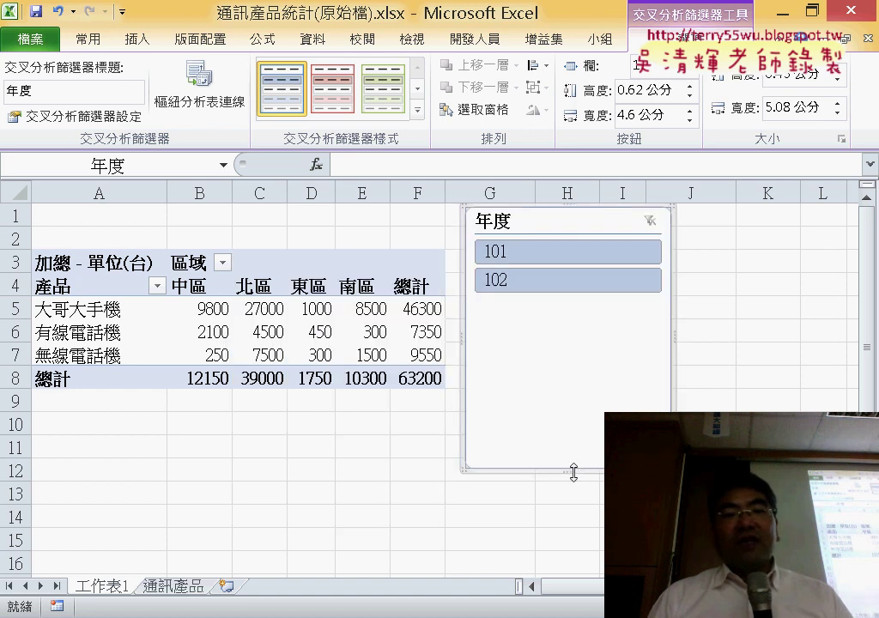
left_click_drag(575, 455, 579, 345)
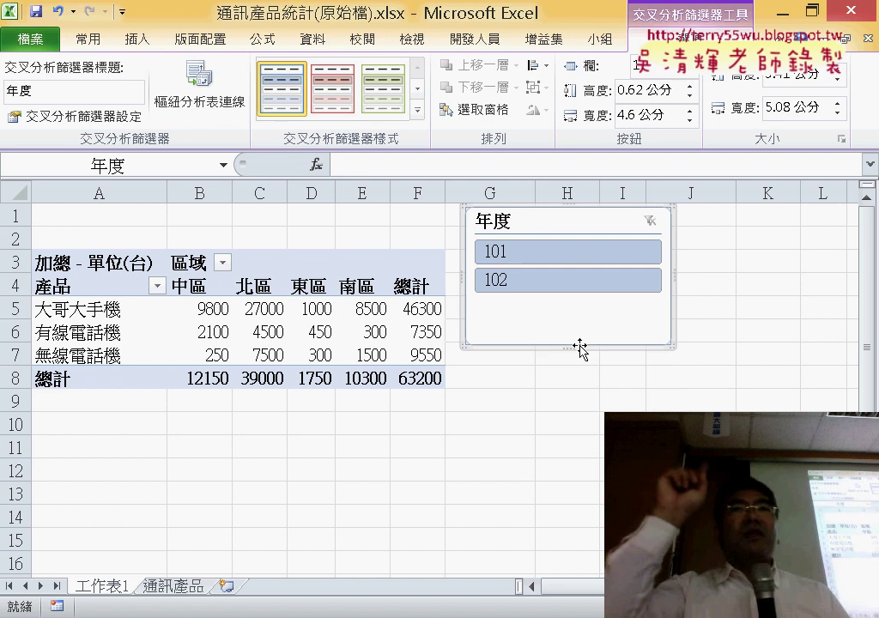
Filter by year 101, then 102, then clear the filter to show both years.
left_click(537, 253)
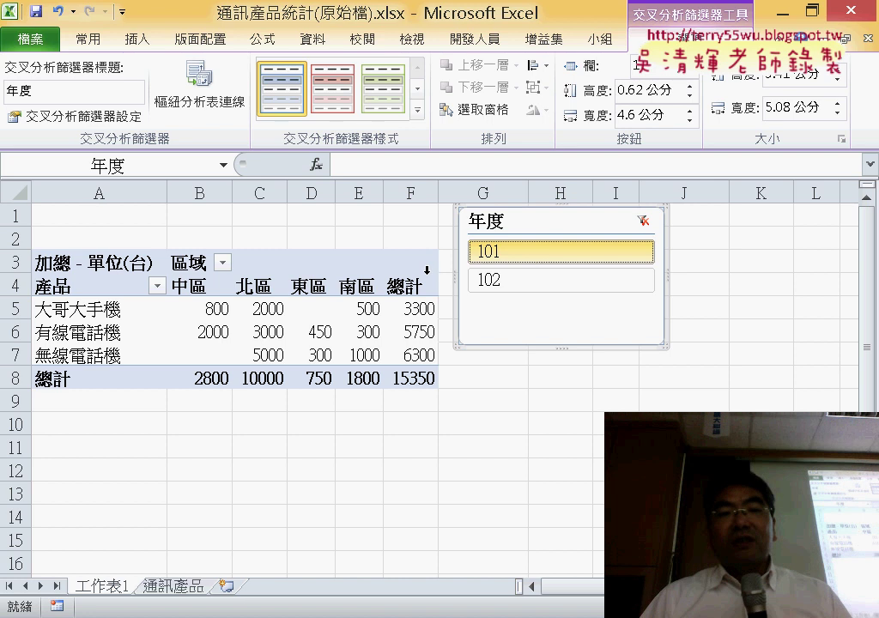
left_click(567, 281)
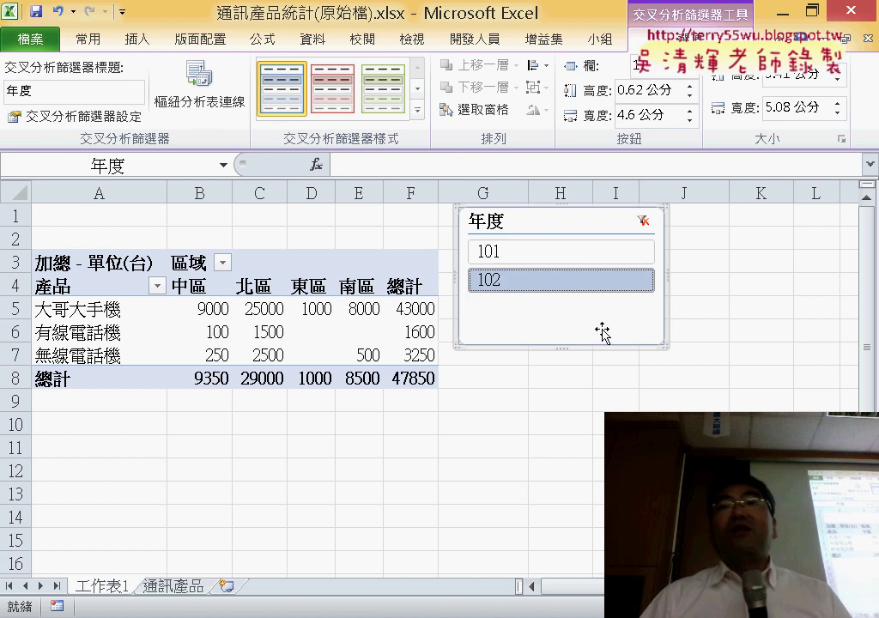
left_click(558, 253)
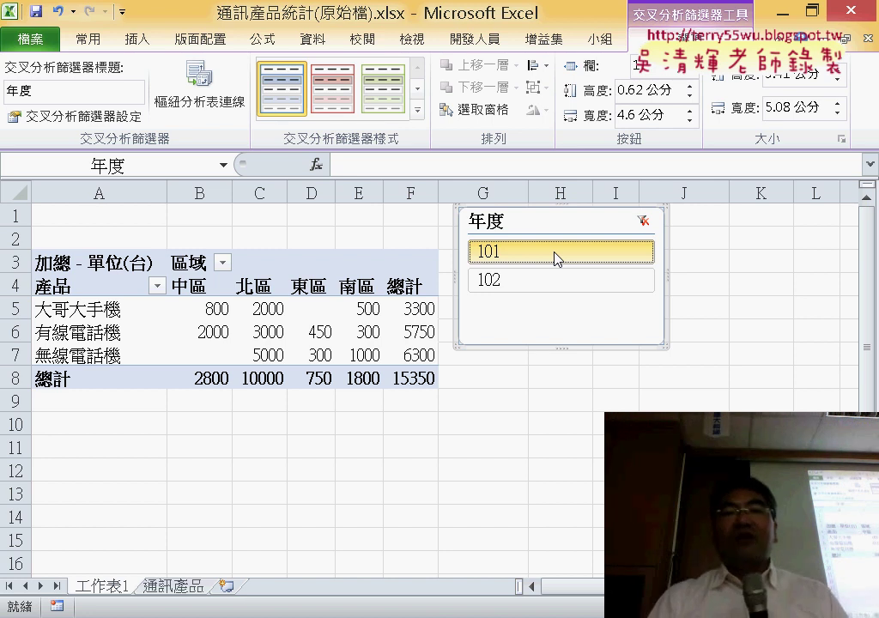
left_click(642, 222)
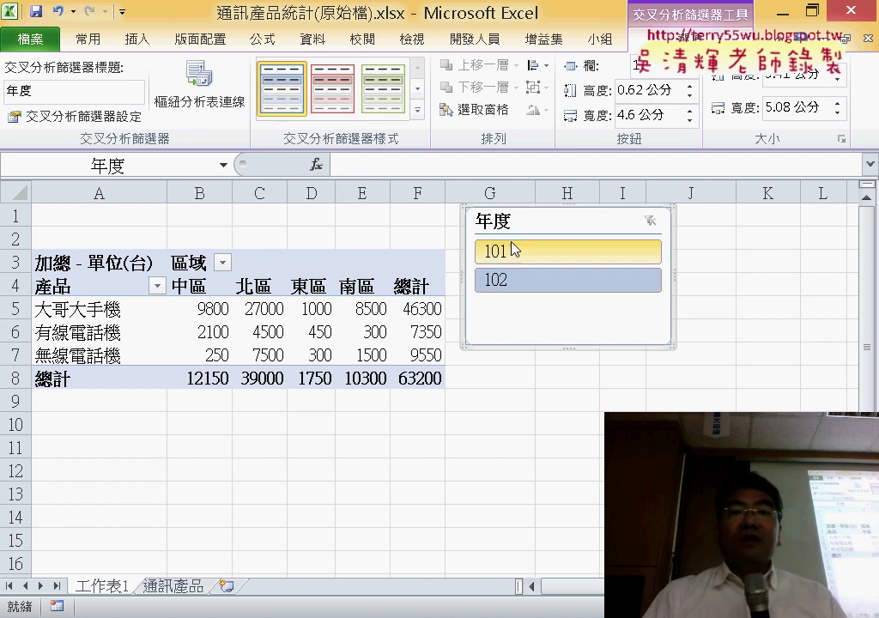
left_click_drag(532, 214, 545, 239)
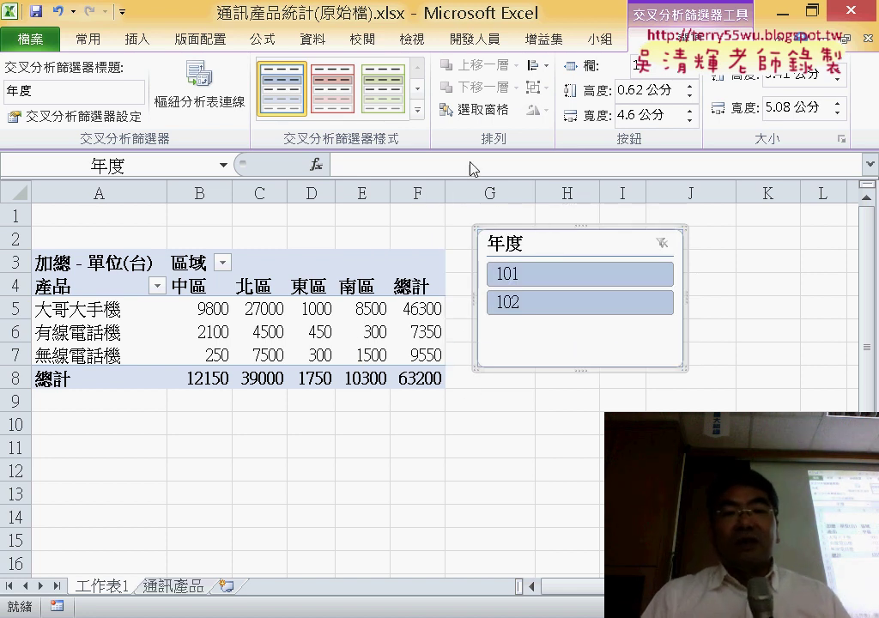
left_click(758, 316)
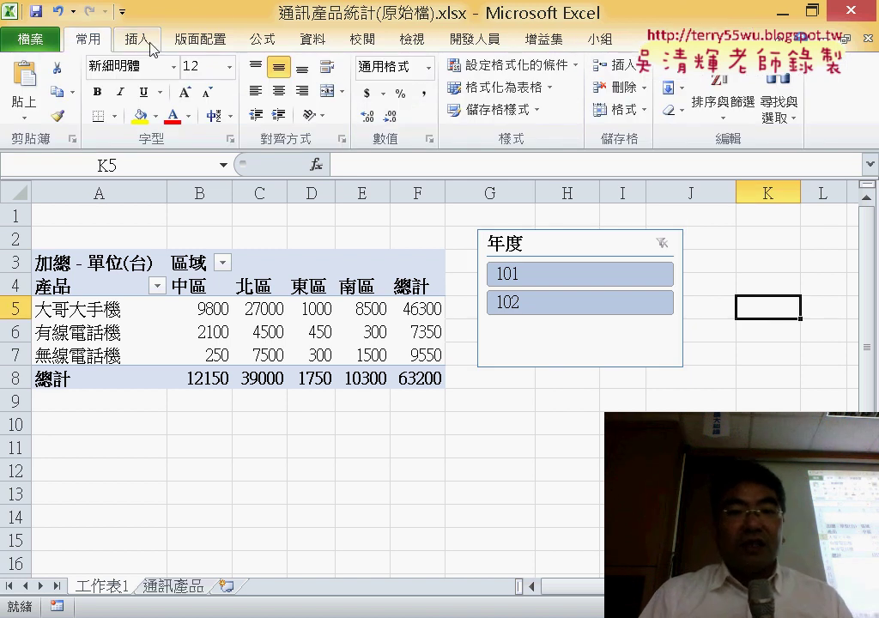
Insert slicers for the 產品名稱 and 區域 fields.
left_click(319, 275)
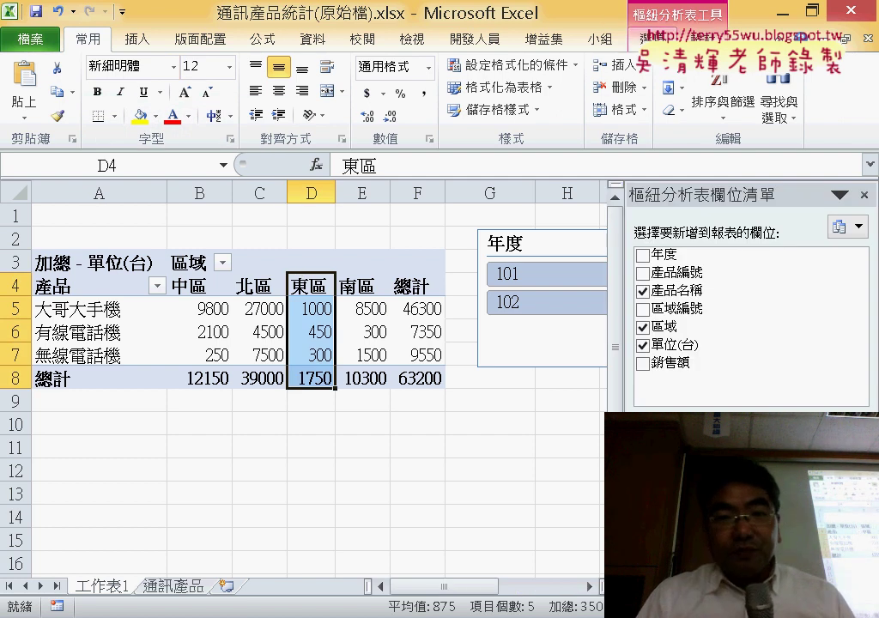
left_click(657, 38)
left_click(299, 92)
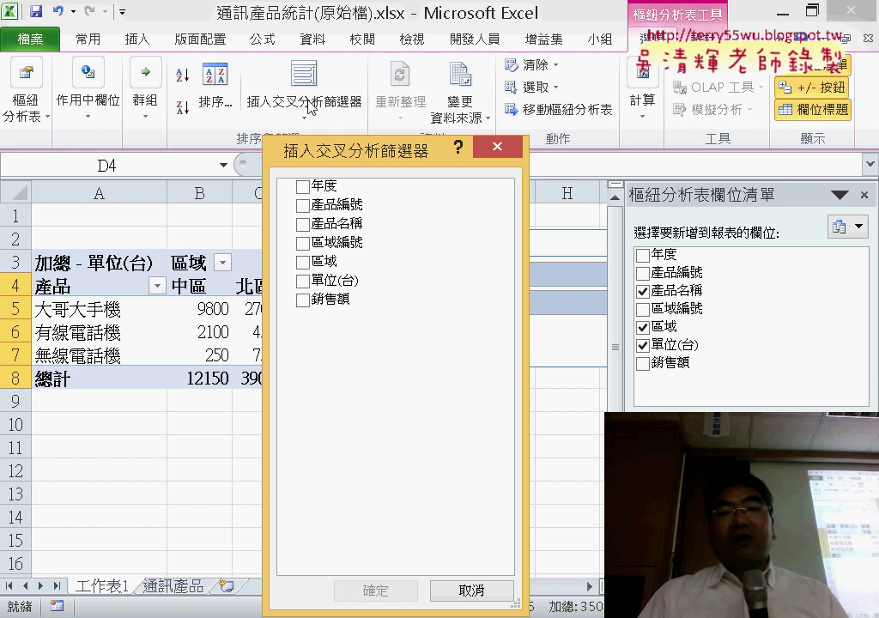
left_click(304, 224)
left_click(303, 262)
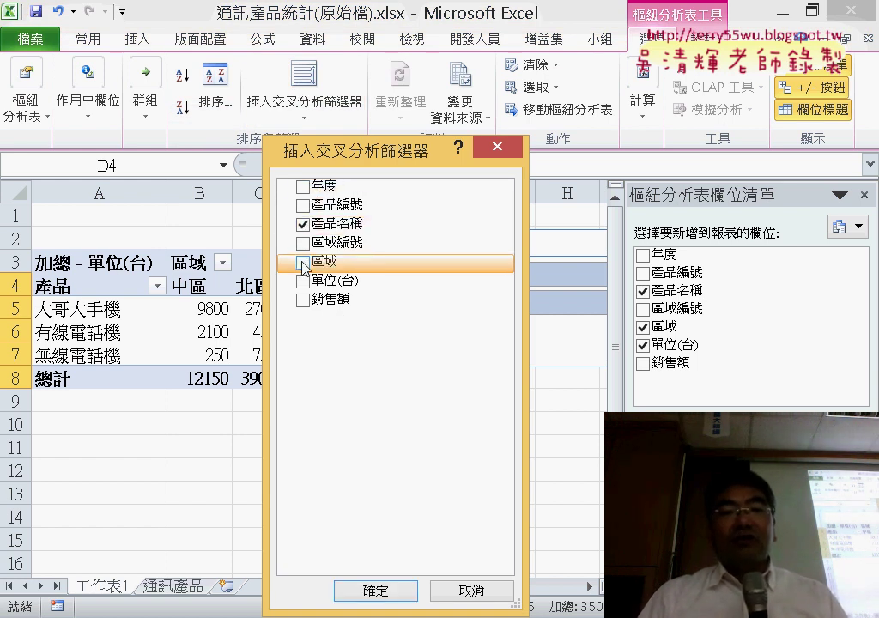
left_click(400, 591)
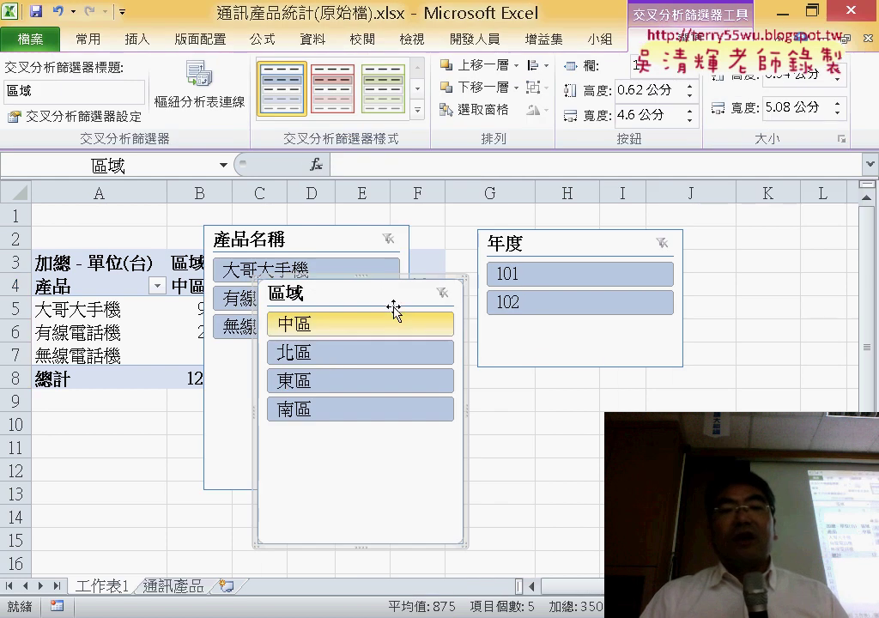
Move both slicers off the table and filter to 有線電話機, totalling 7350.
left_click_drag(391, 282, 613, 379)
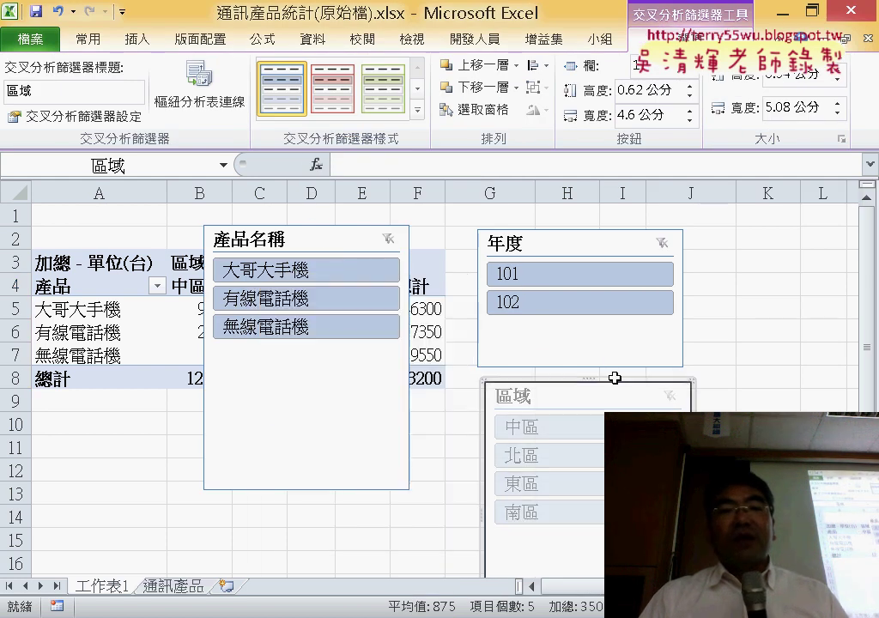
left_click_drag(315, 230, 786, 242)
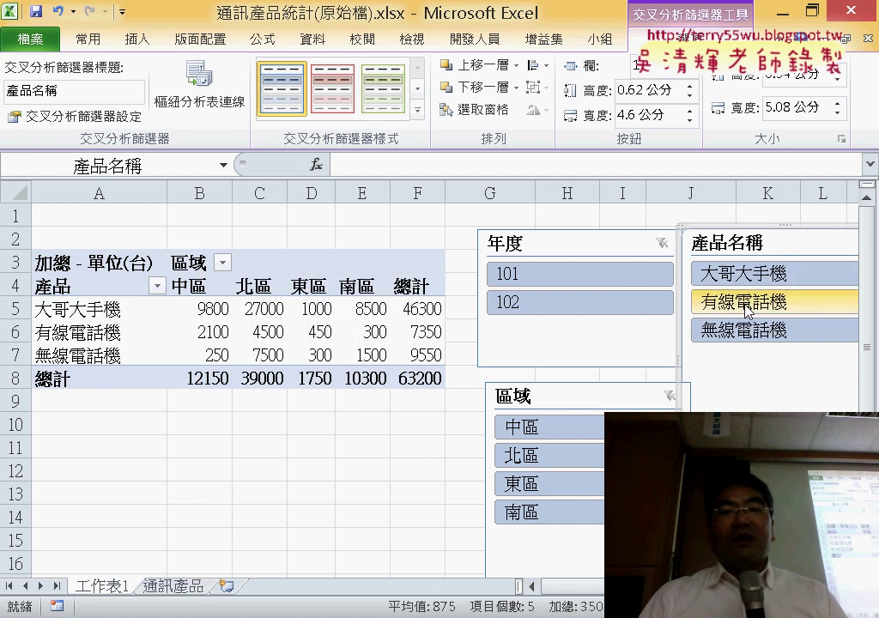
left_click(747, 306)
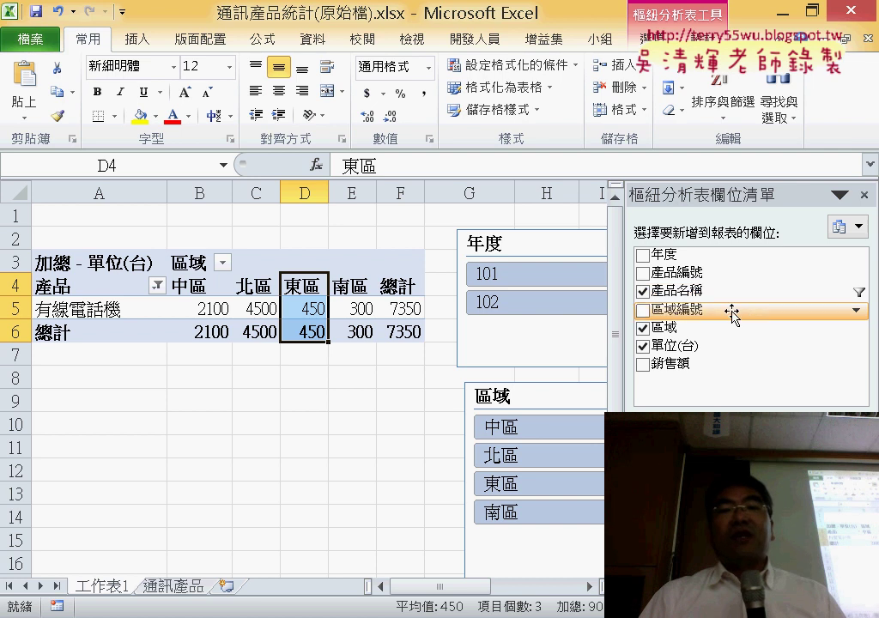
Delete the 產品名稱 and 年度 slicers.
left_click(349, 467)
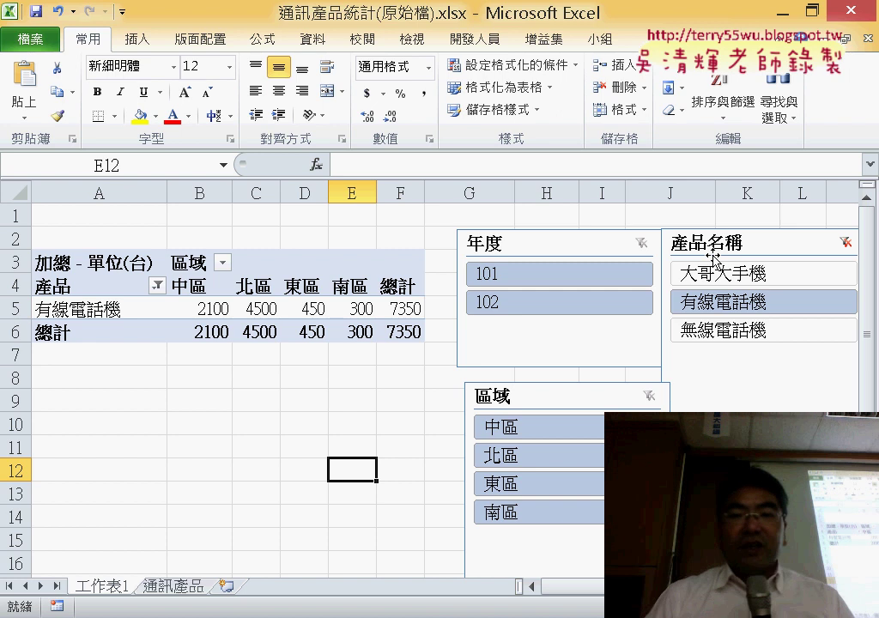
left_click_drag(704, 233, 300, 217)
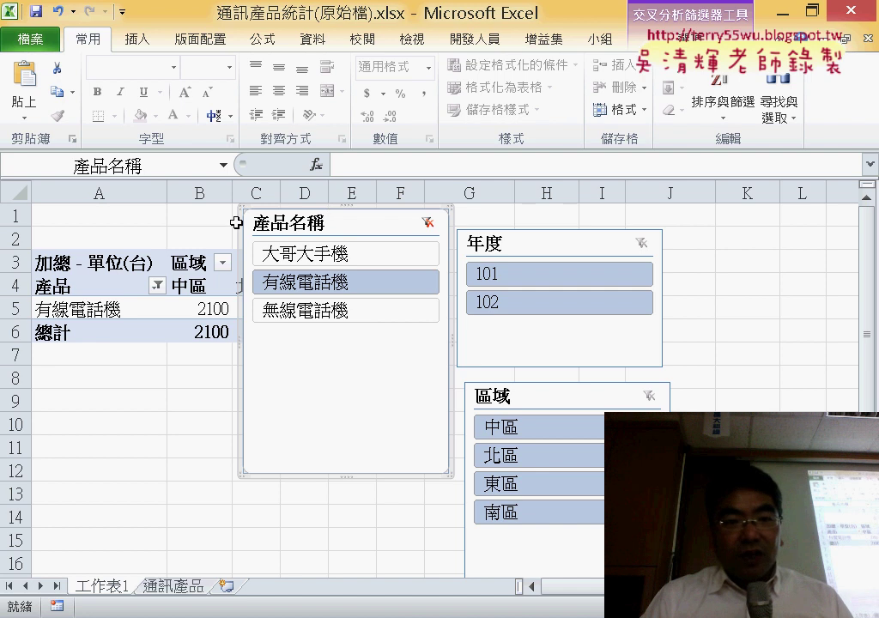
left_click_drag(239, 232, 231, 293)
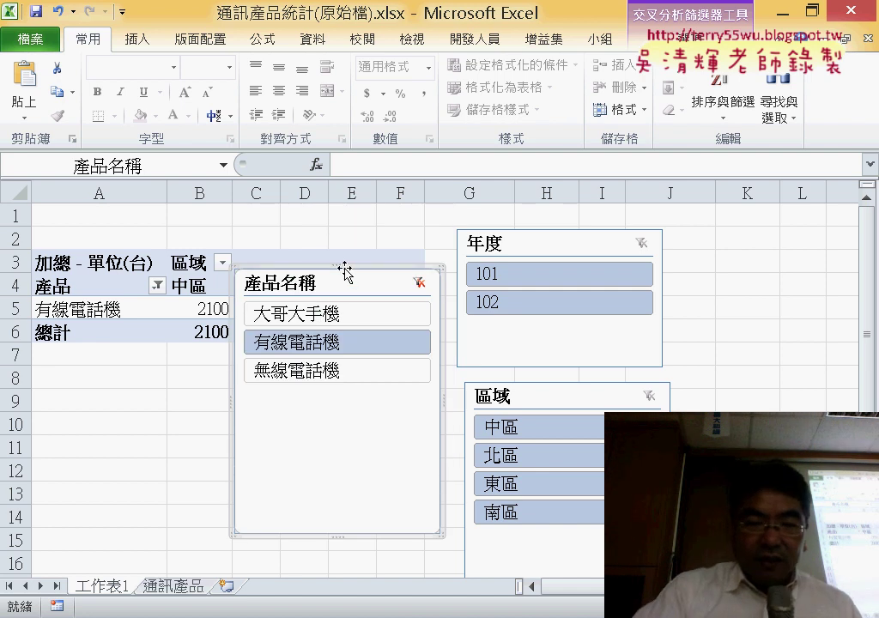
key("Delete")
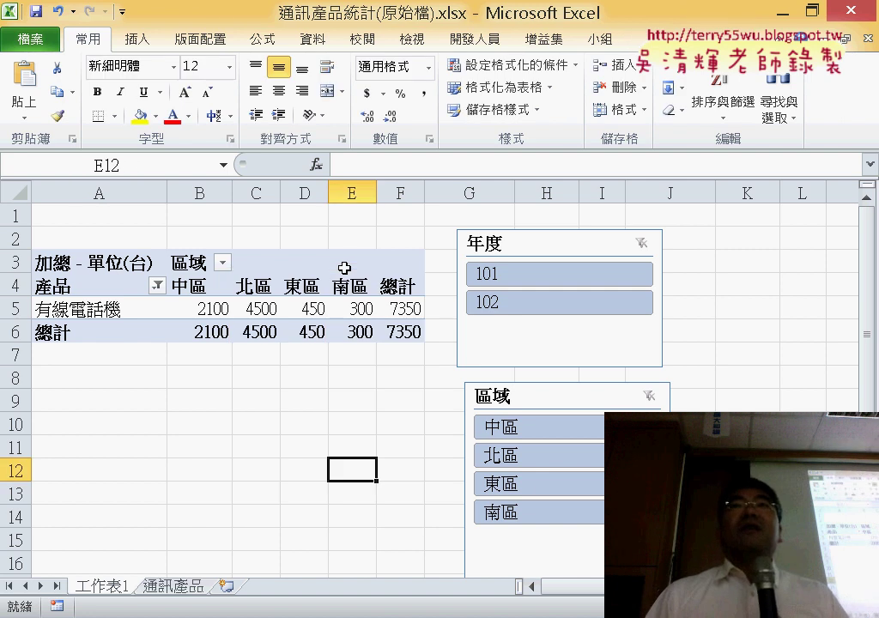
left_click(551, 233)
key("Delete")
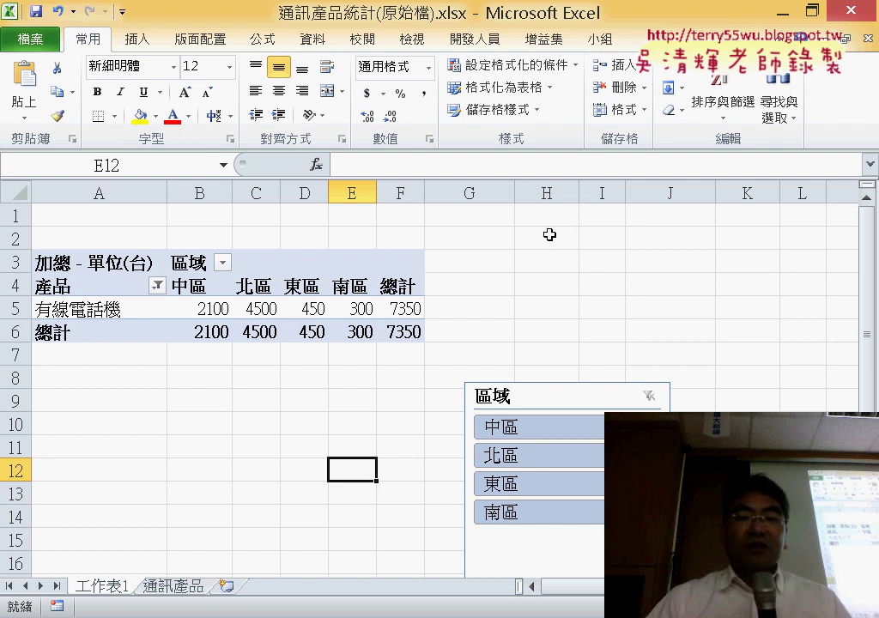
Filter by 中區, 北區, 東區 and 南區 in turn with the 區域 slicer, then clear it.
left_click_drag(561, 386, 553, 209)
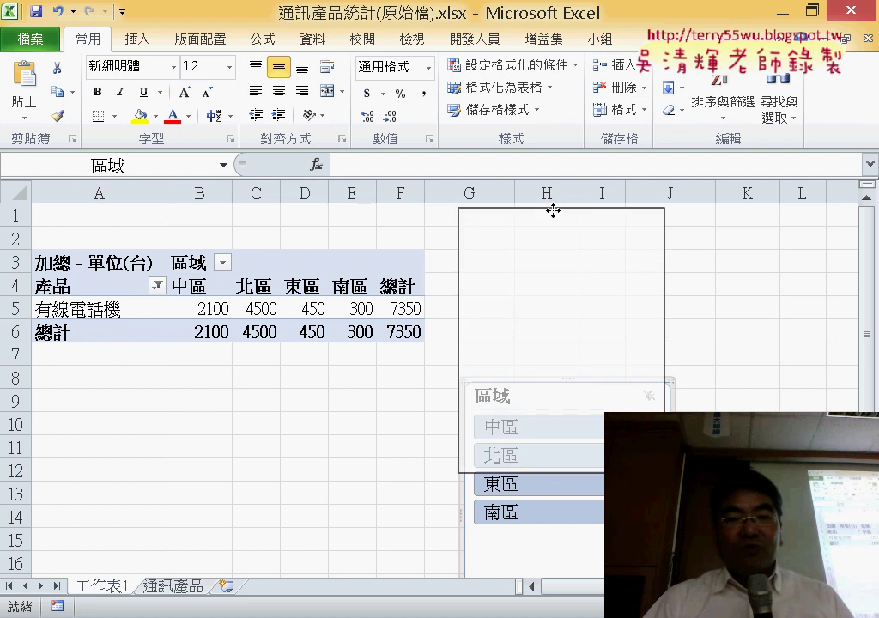
left_click(520, 255)
left_click(520, 283)
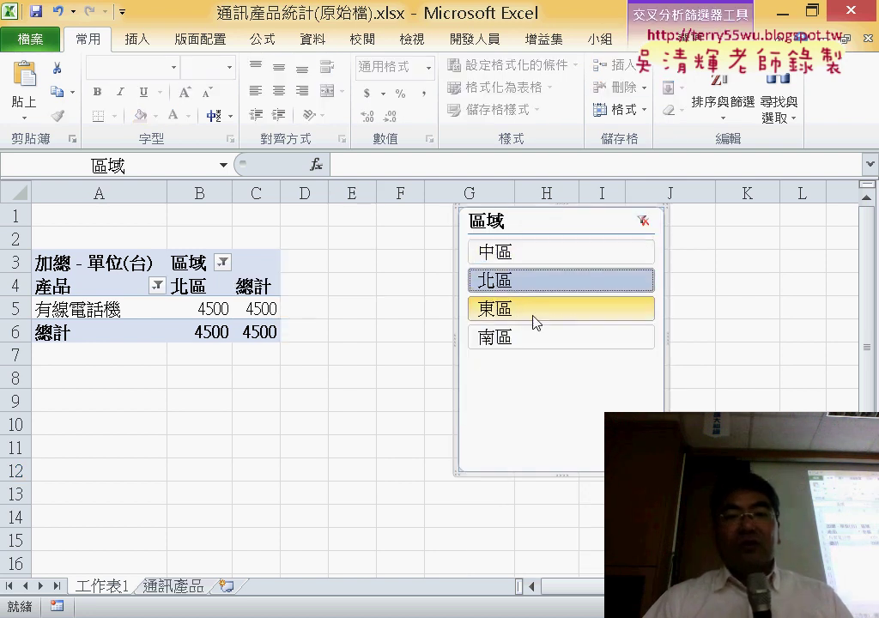
left_click(532, 310)
left_click(532, 339)
left_click(644, 222)
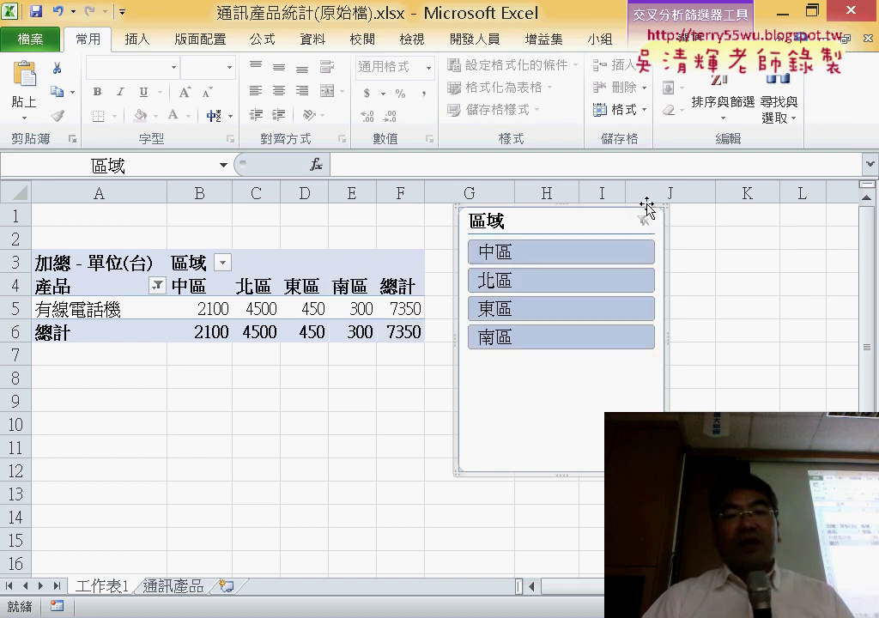
Delete the 區域 slicer and reselect all products in the 產品 row-label filter.
left_click_drag(668, 223, 655, 273)
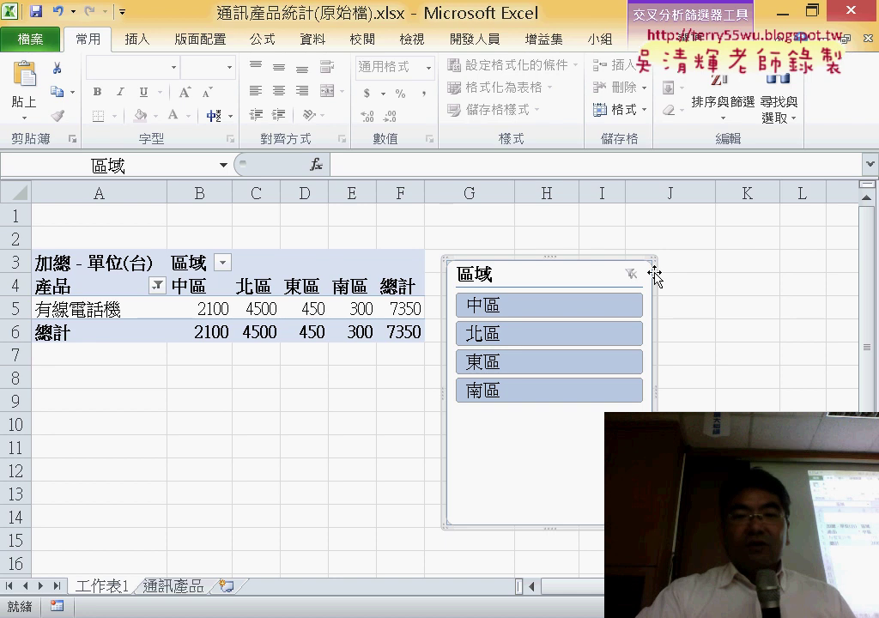
key("Delete")
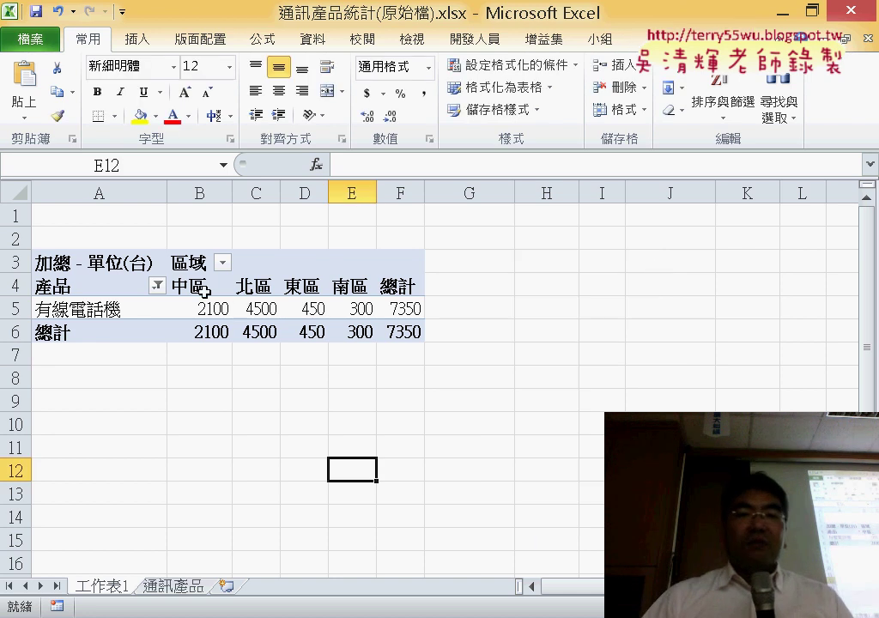
left_click(157, 285)
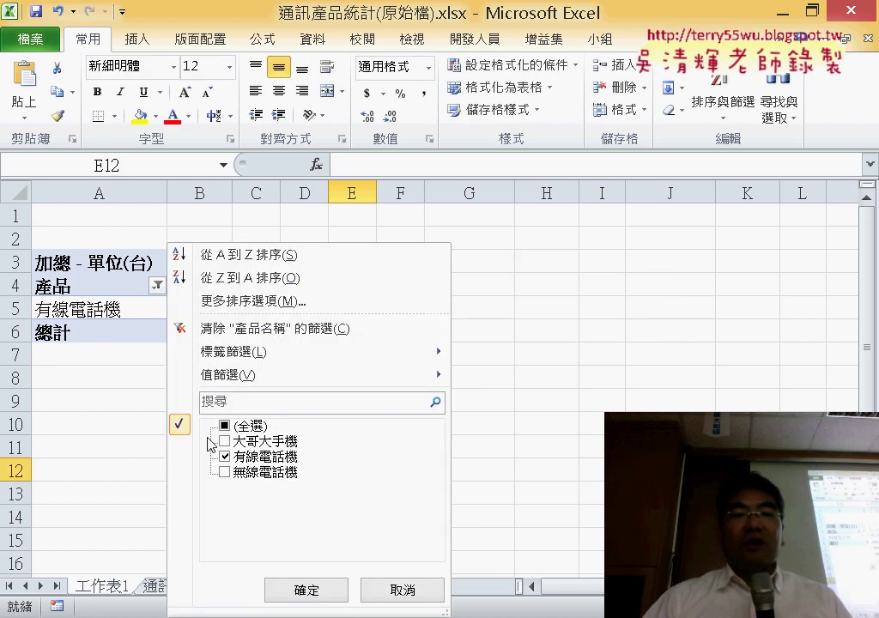
left_click(314, 590)
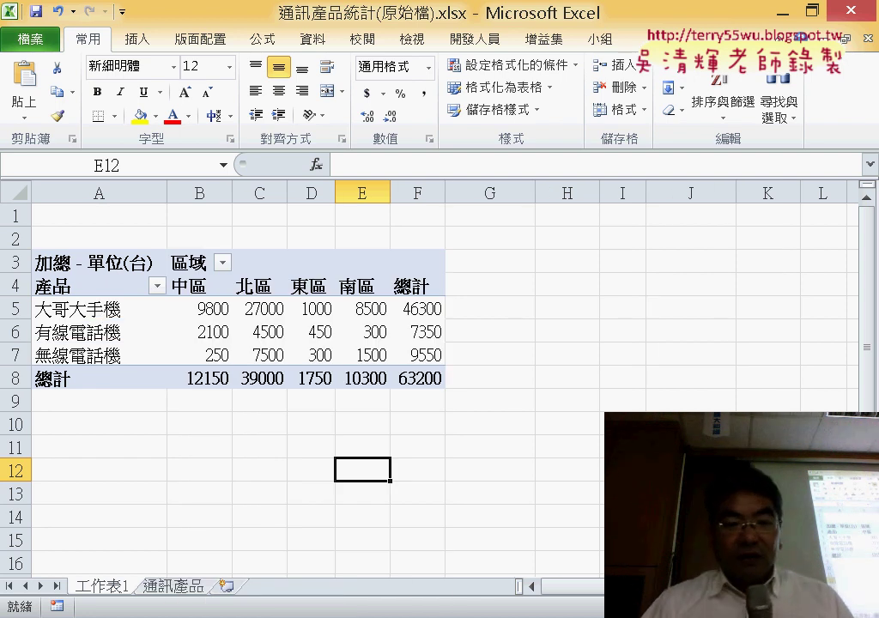
key("alt+Tab")
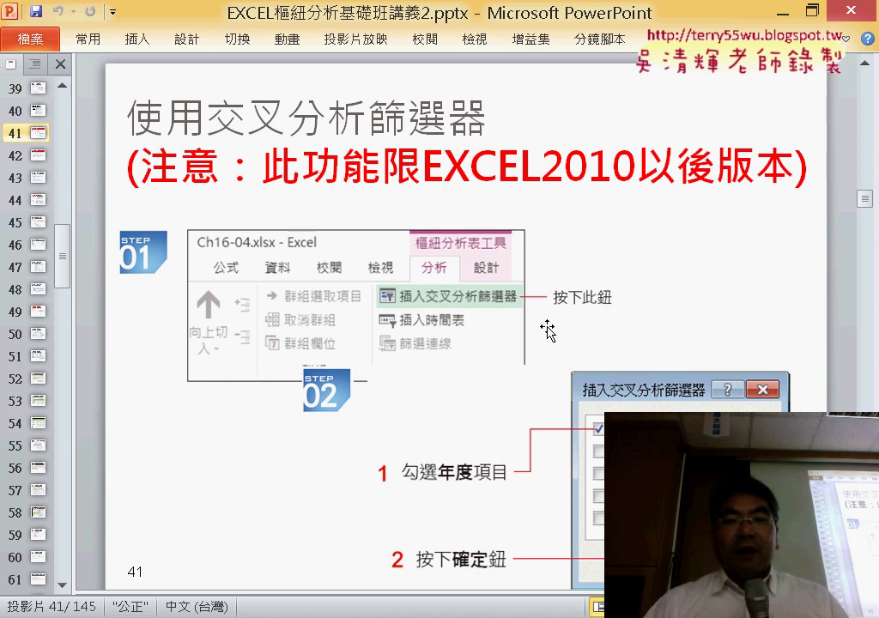
scroll(548, 247, "down", 1)
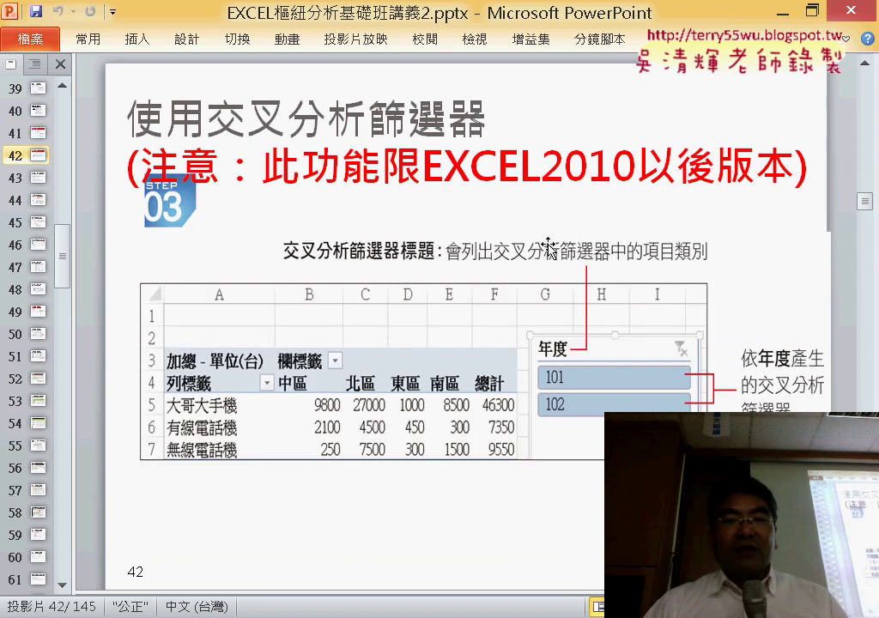
scroll(548, 247, "down", 1)
scroll(547, 247, "down", 1)
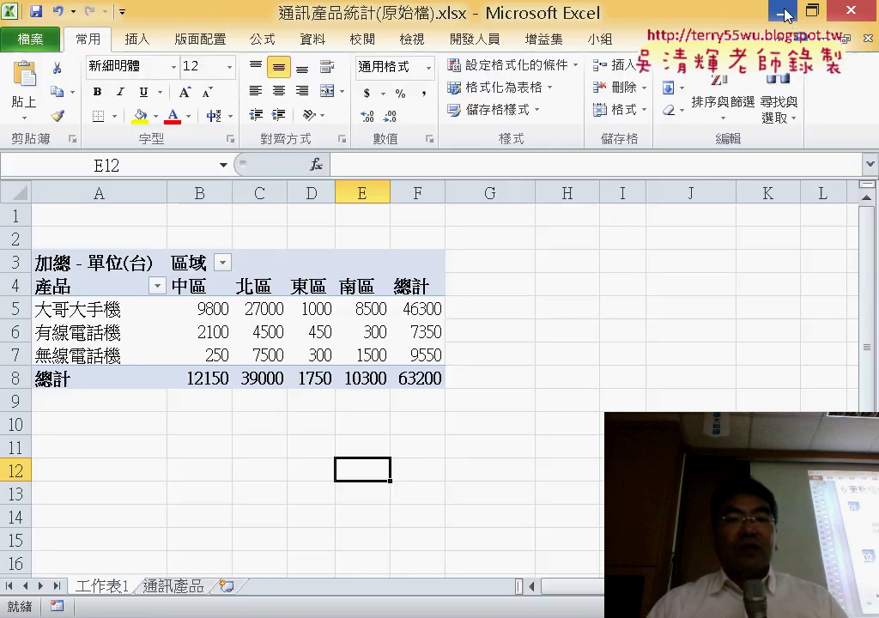
On the 通訊產品 sheet, edit cell F2 from 2000 to 200.
left_click(631, 12)
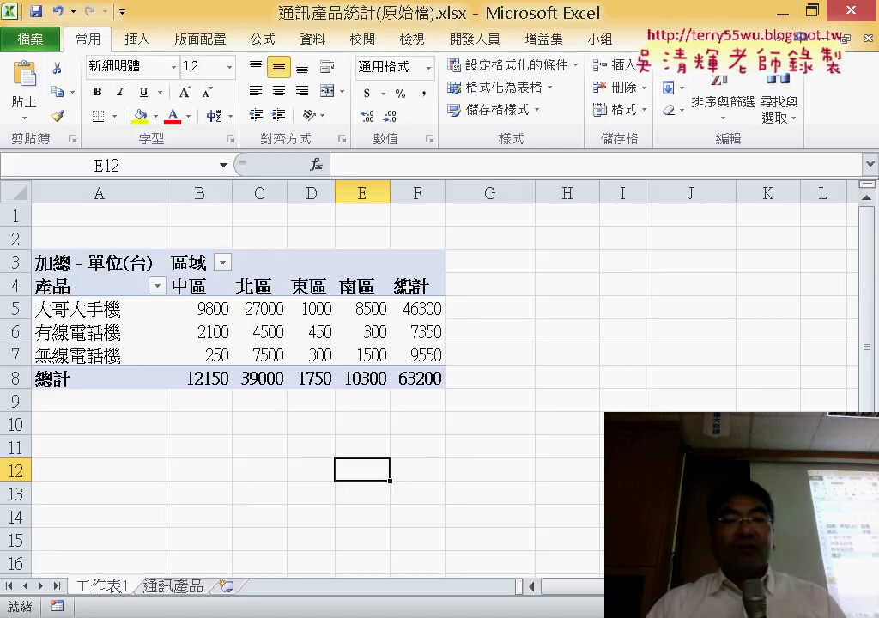
left_click(171, 592)
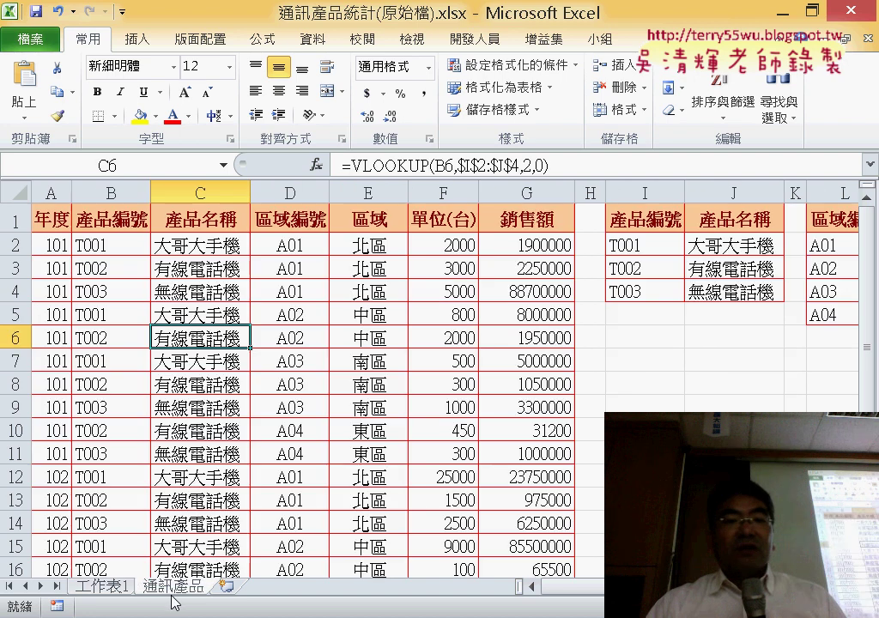
left_click(452, 247)
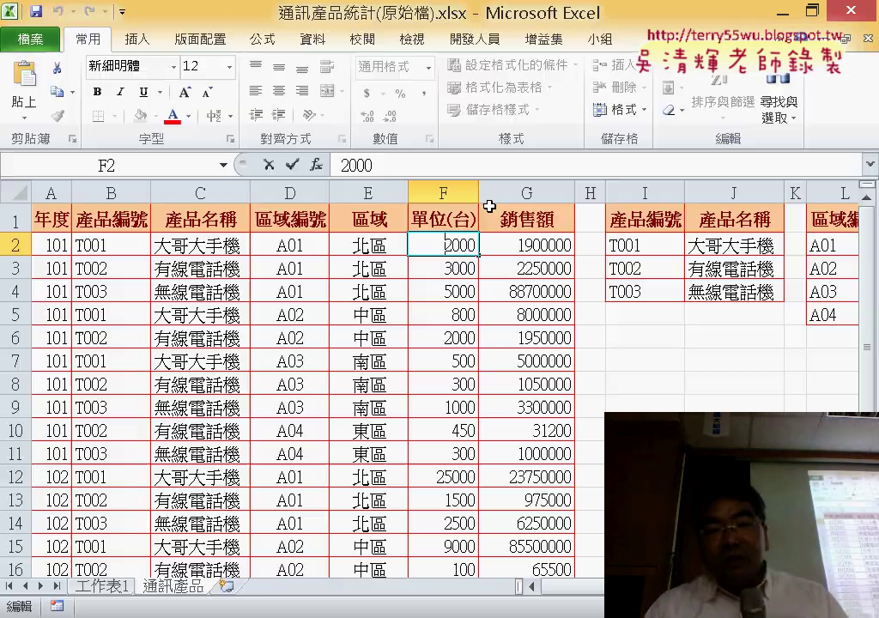
double_click(455, 247)
left_click_drag(443, 246, 476, 248)
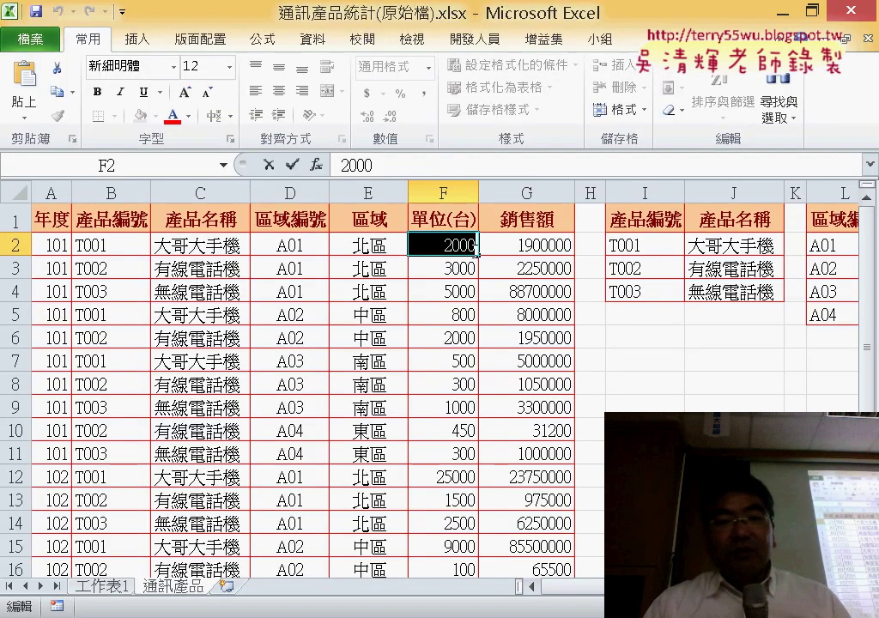
left_click(466, 243)
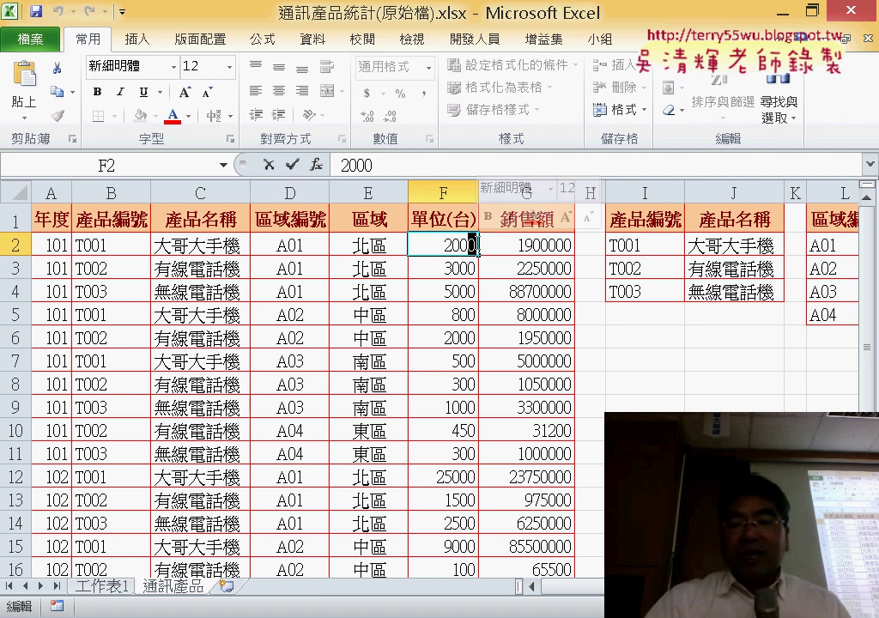
key("BackSpace")
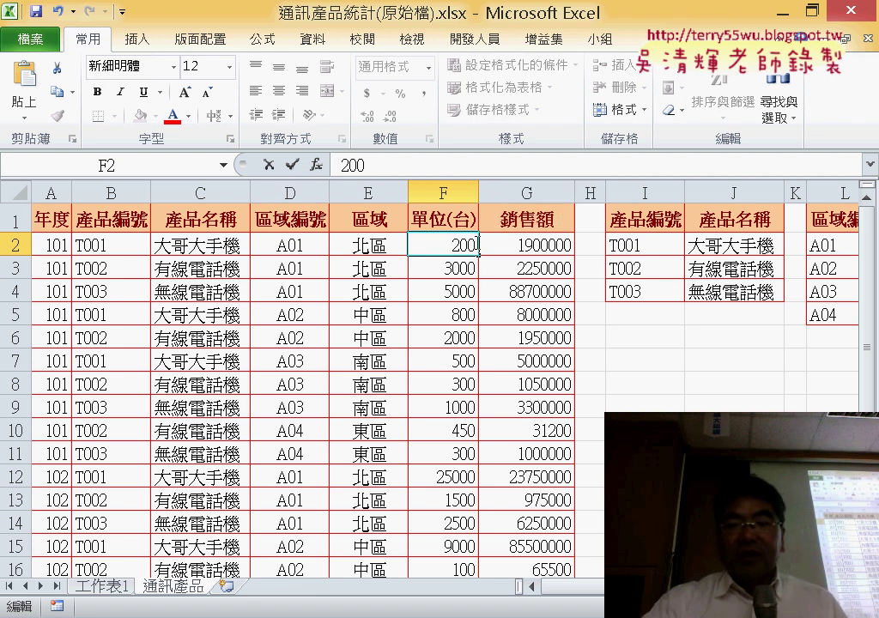
key("Return")
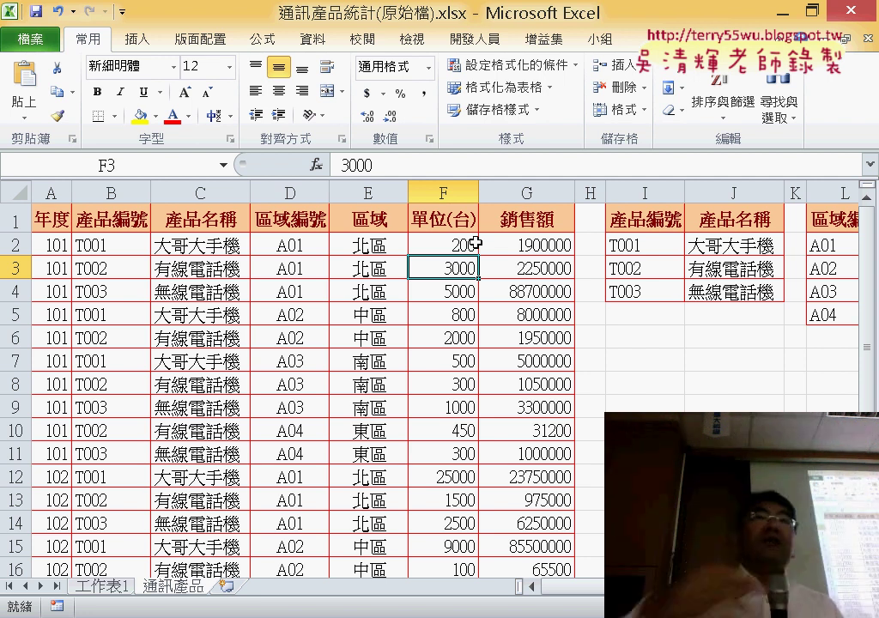
Refresh the 工作表1 pivot table to update the 北區 totals, then switch to PowerPoint slide 45.
left_click(111, 589)
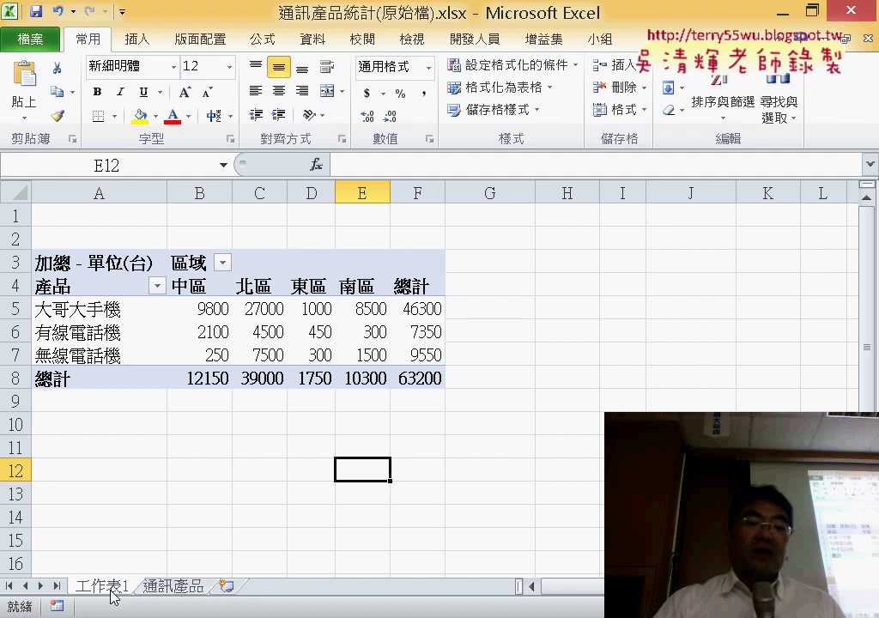
left_click(314, 332)
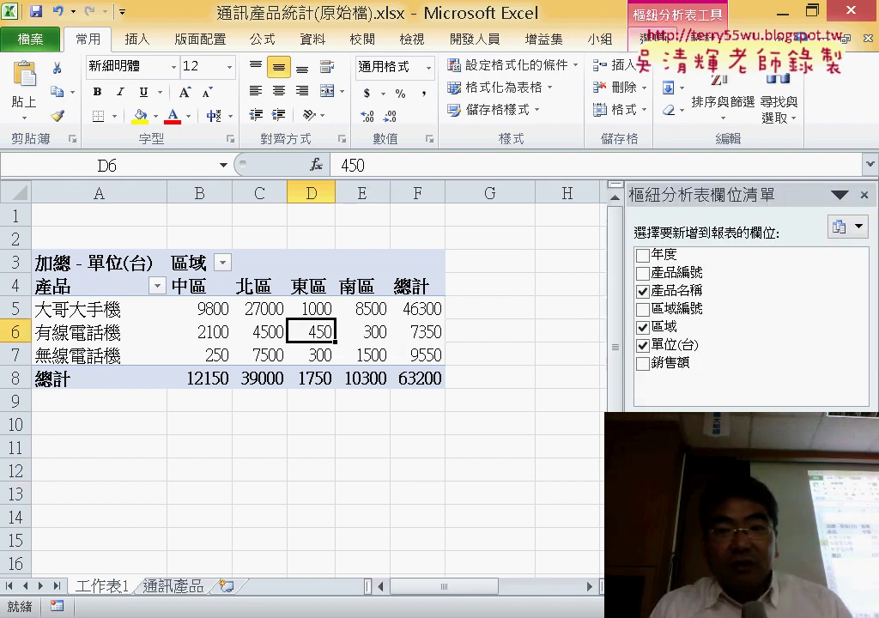
left_click(657, 39)
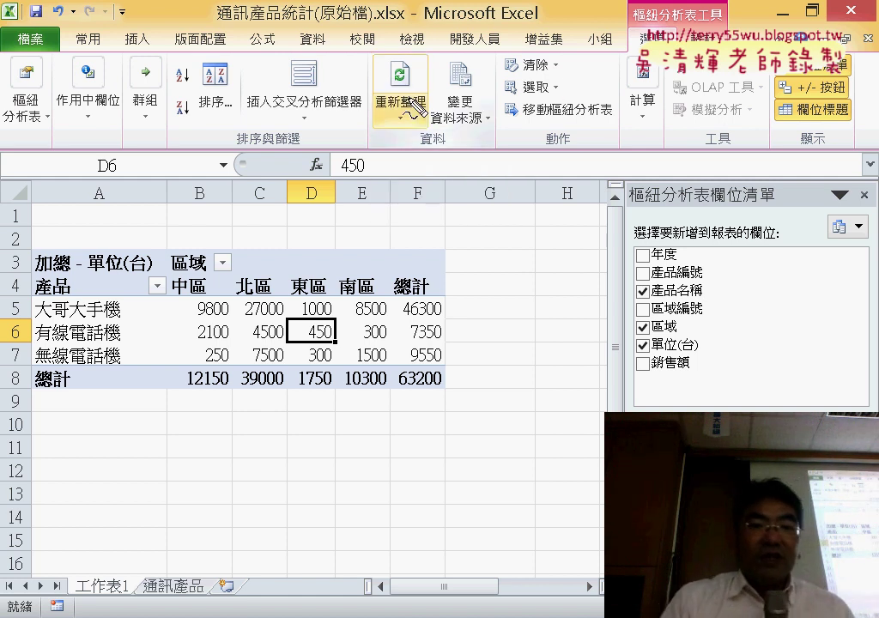
mouse_move(393, 147)
left_mouse_down()
mouse_move(405, 52)
mouse_move(418, 153)
left_mouse_up()
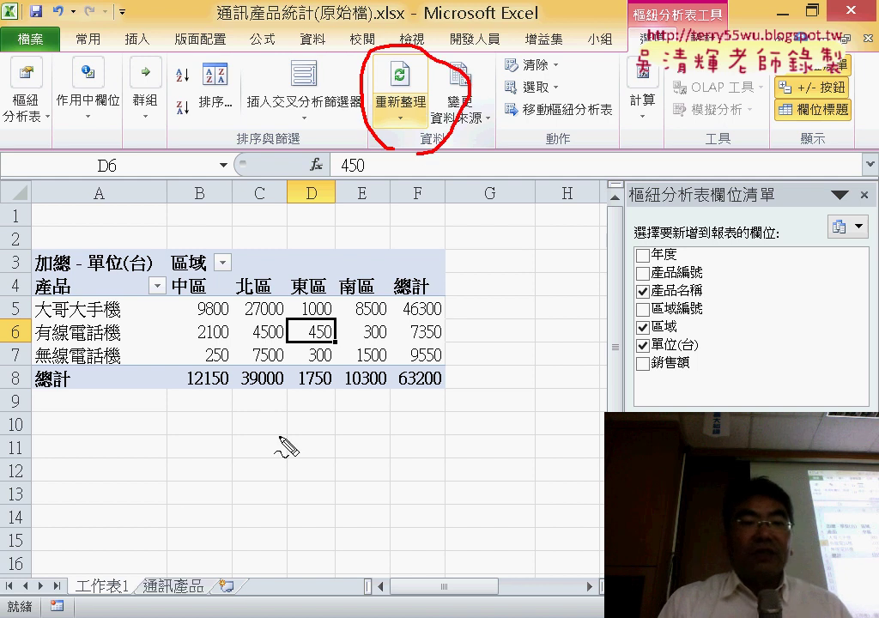
key("Escape")
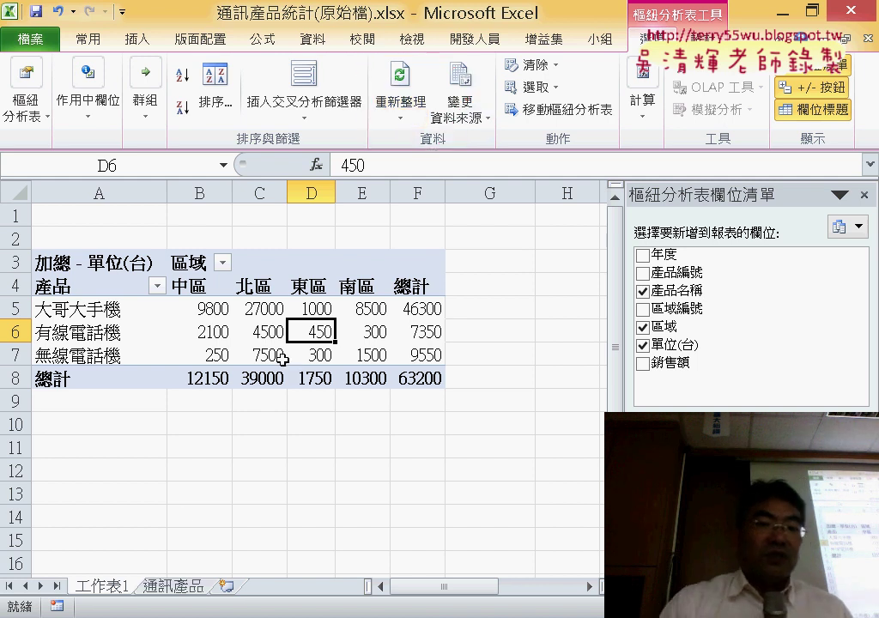
left_click(402, 77)
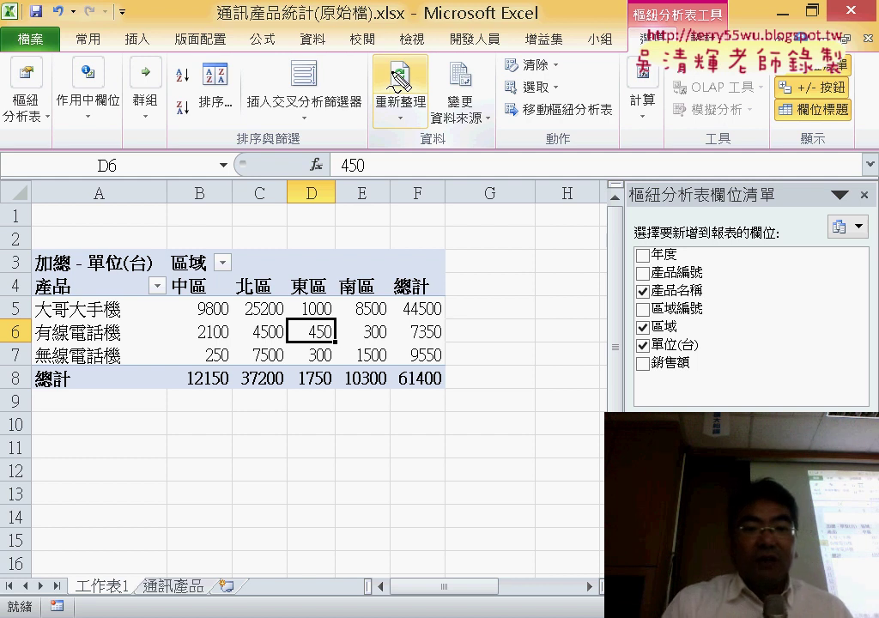
mouse_move(452, 324)
left_mouse_down()
mouse_move(273, 335)
mouse_move(464, 284)
left_mouse_up()
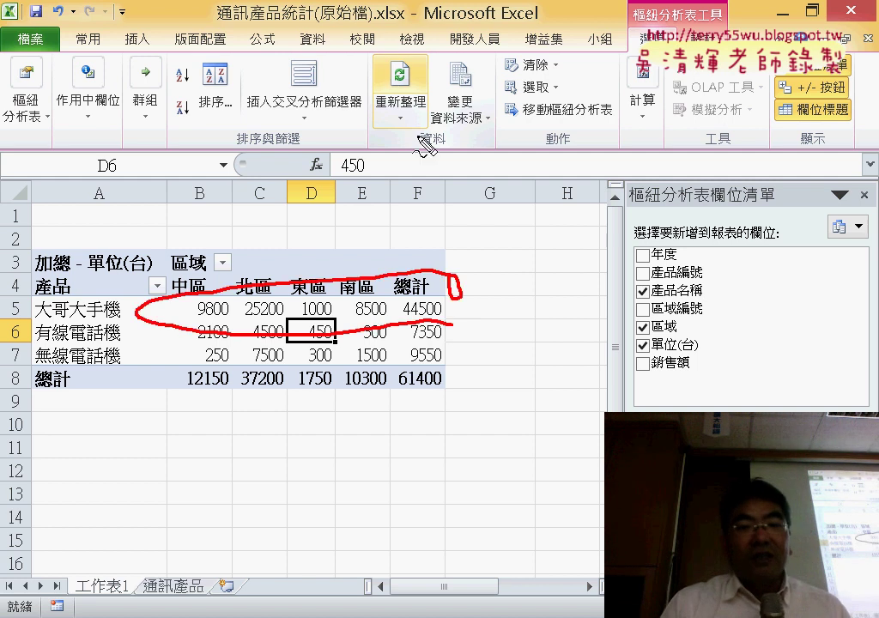
mouse_move(420, 141)
left_mouse_down()
mouse_move(436, 119)
mouse_move(427, 141)
left_mouse_up()
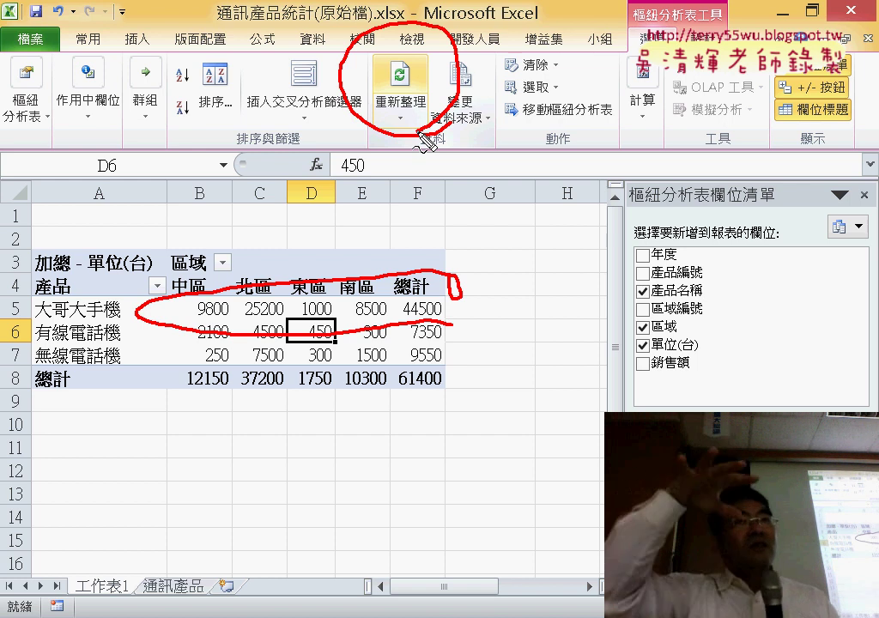
key("Escape")
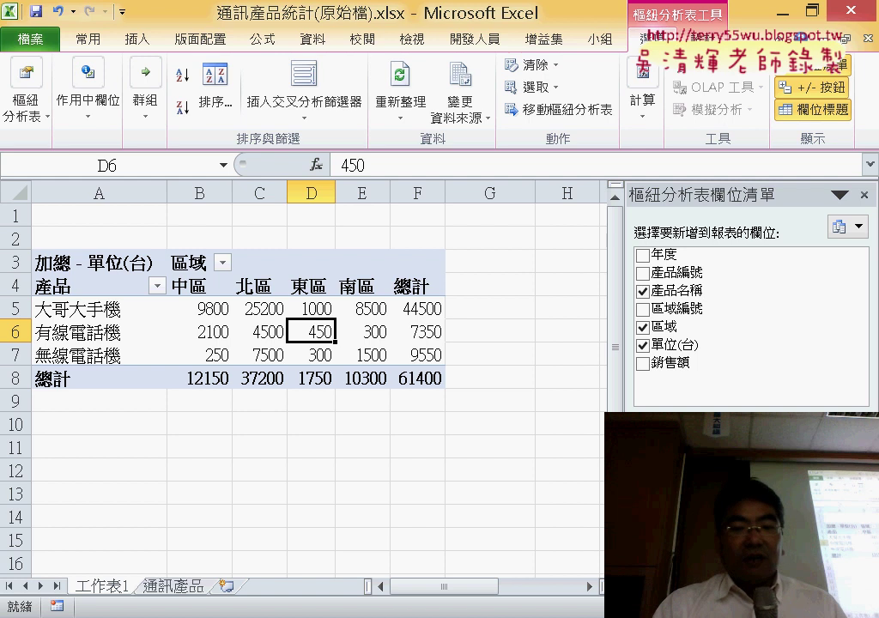
key("alt+Tab")
scroll(491, 420, "down", 1)
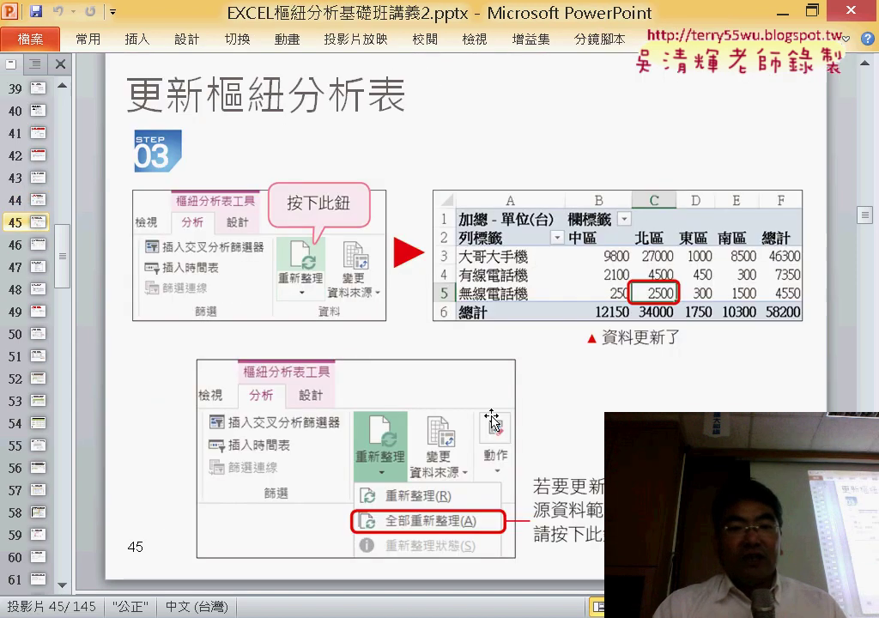
Scroll PowerPoint forward to slide 47, 改變摘要方式.
scroll(491, 420, "down", 1)
scroll(491, 419, "down", 1)
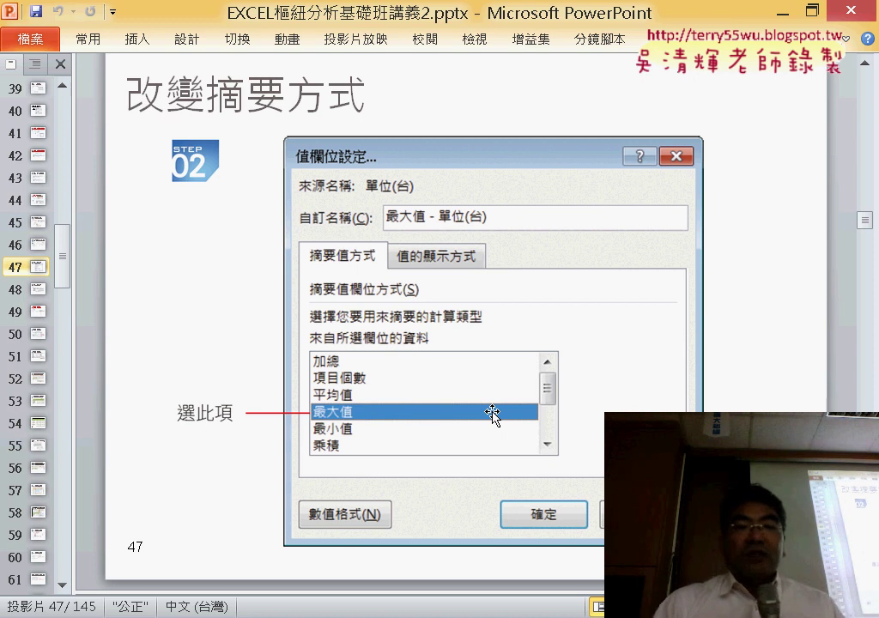
key("alt+Tab")
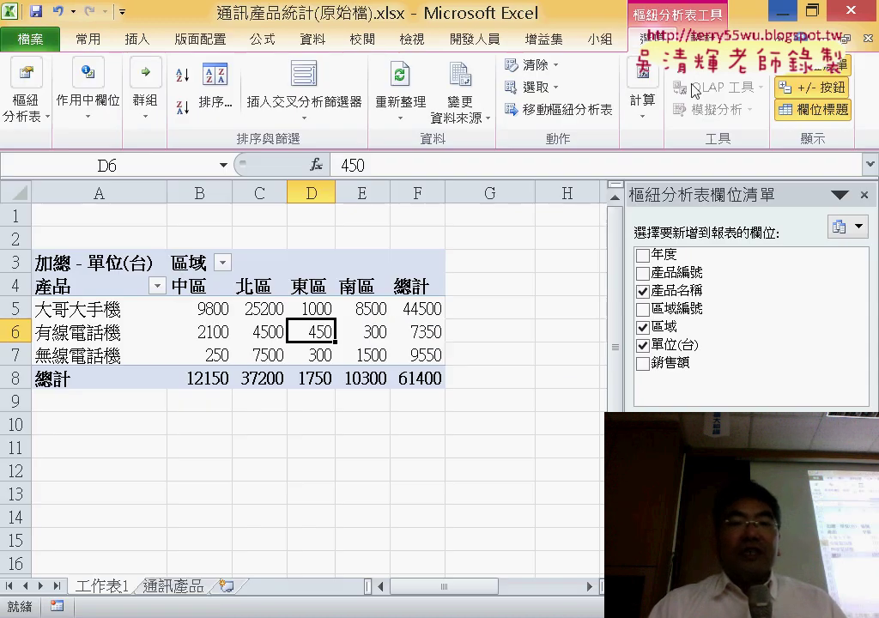
left_click(212, 310)
left_click_drag(212, 315, 395, 353)
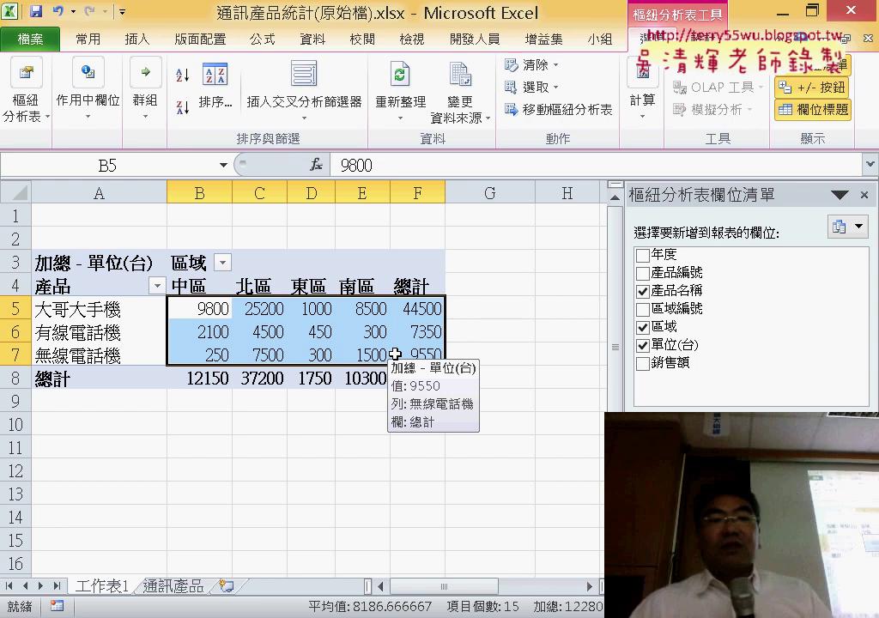
left_click(210, 311)
left_click(257, 311)
left_click(304, 307)
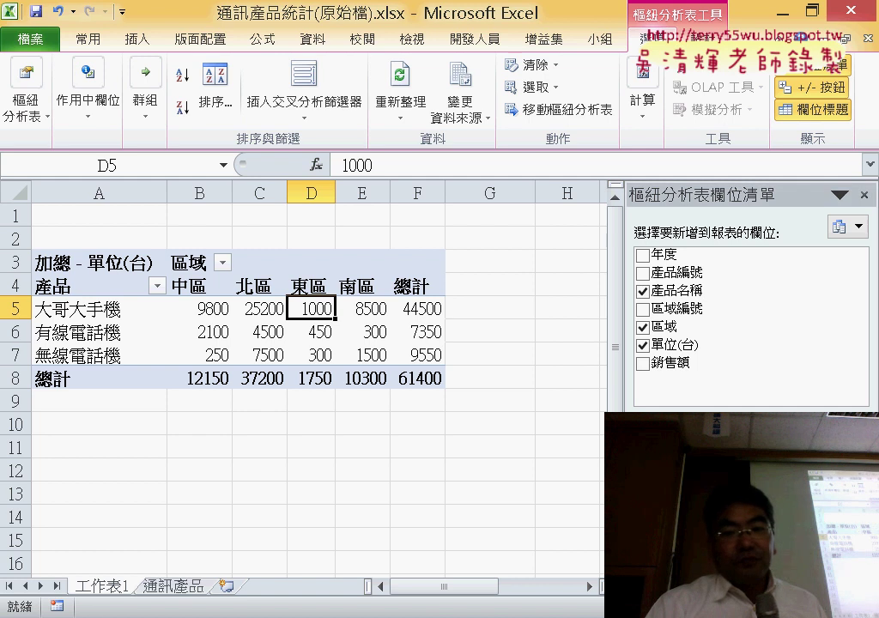
right_click(727, 288)
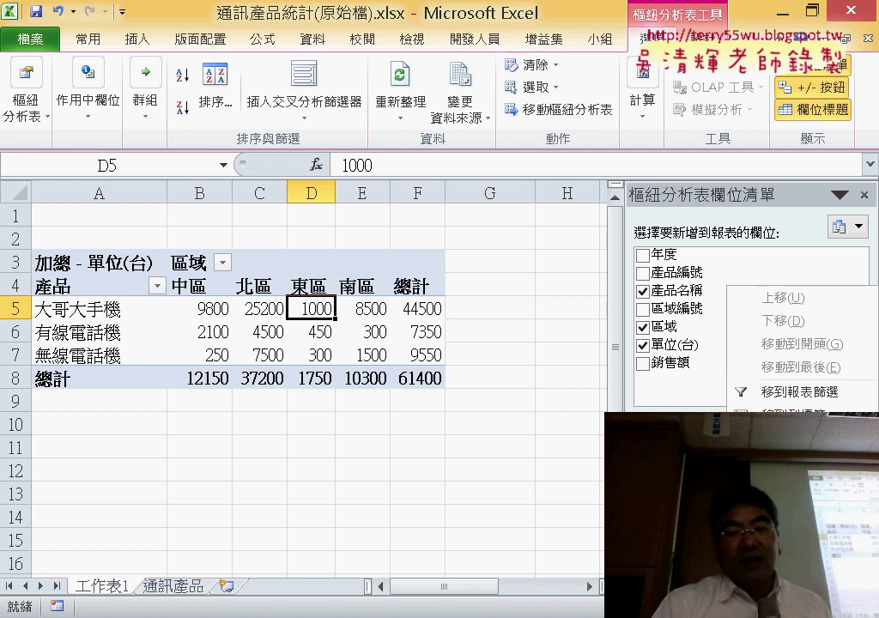
left_click_drag(511, 441, 573, 464)
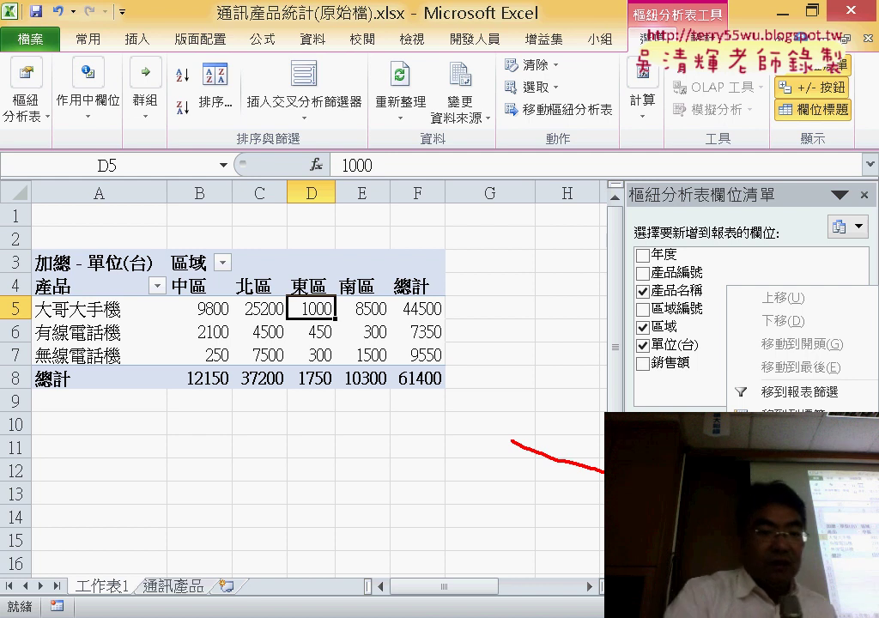
key("Escape")
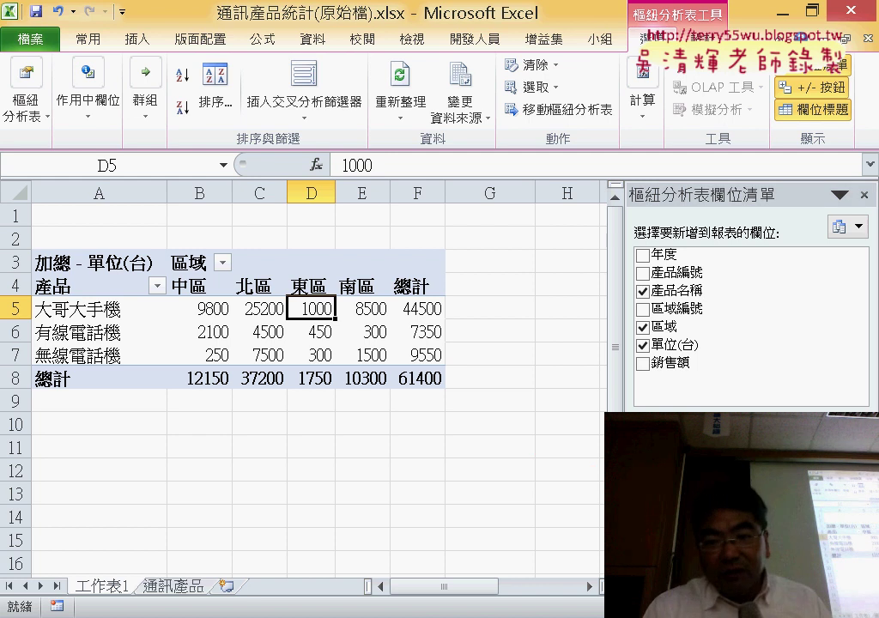
Set the 單位(台) value field to summarize by 項目個數 (count), giving a grand total of 19.
left_click(755, 549)
left_click(738, 506)
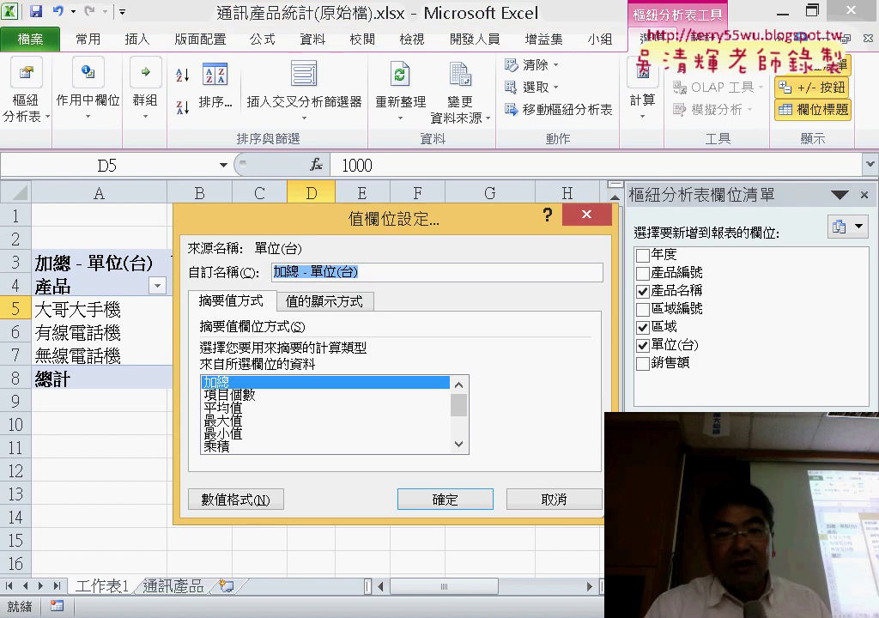
left_click_drag(435, 213, 539, 90)
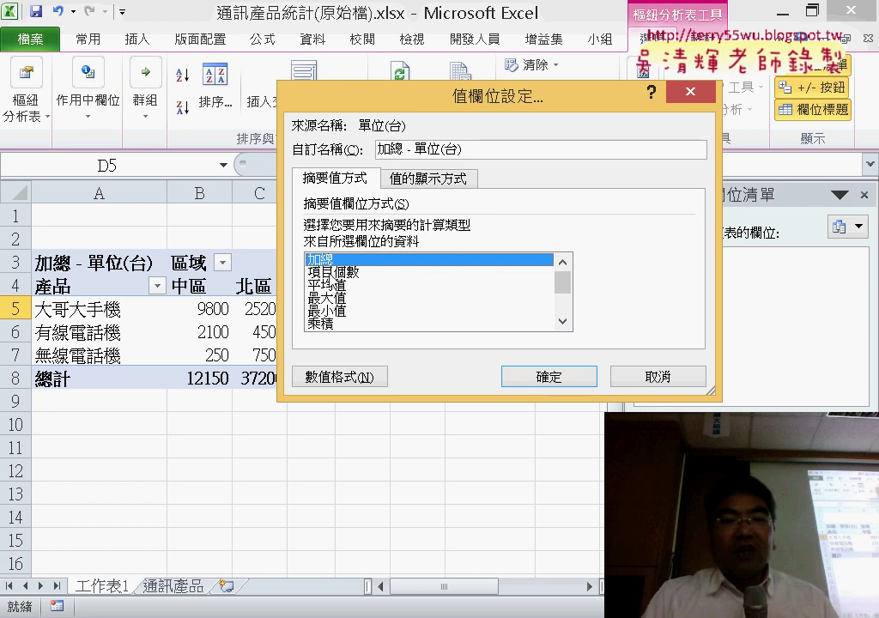
left_click(333, 271)
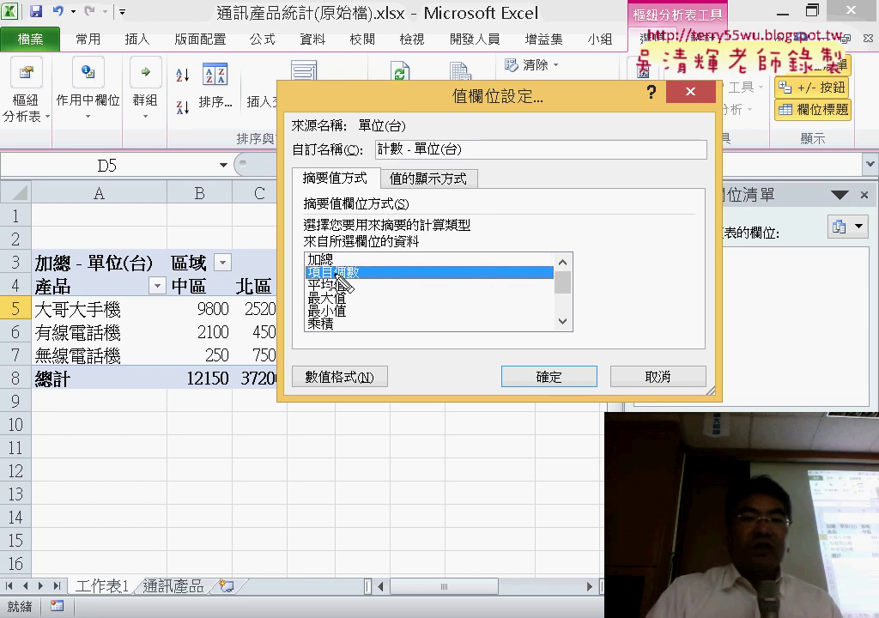
mouse_move(354, 285)
left_mouse_down()
mouse_move(377, 275)
mouse_move(371, 265)
left_mouse_up()
mouse_move(422, 331)
left_mouse_down()
mouse_move(383, 292)
mouse_move(395, 305)
mouse_move(412, 304)
left_mouse_up()
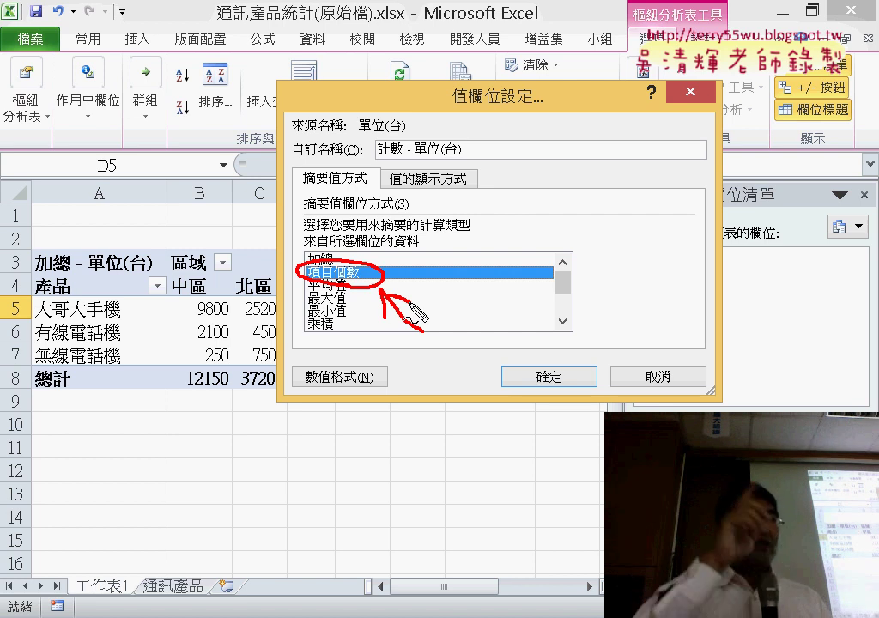
key("Escape")
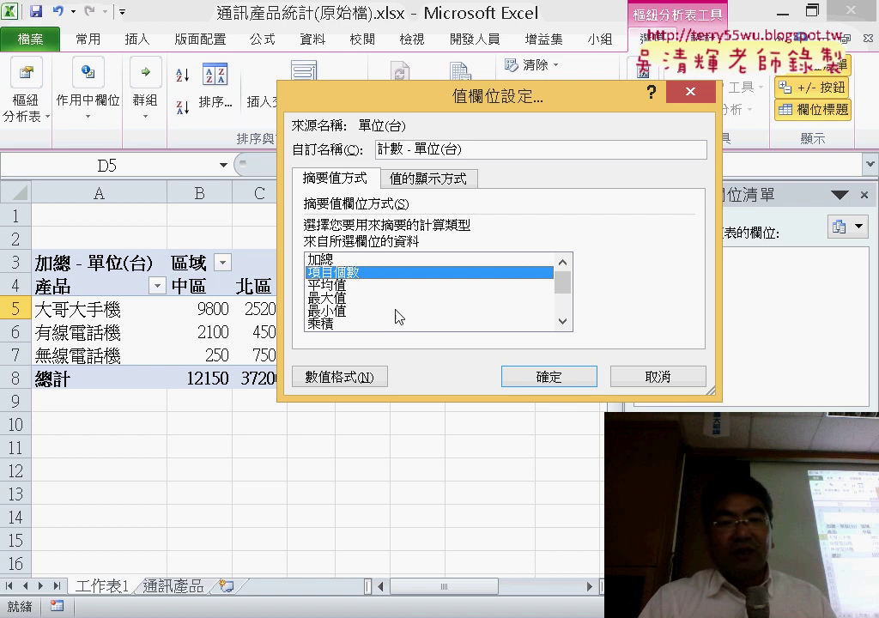
left_click(564, 382)
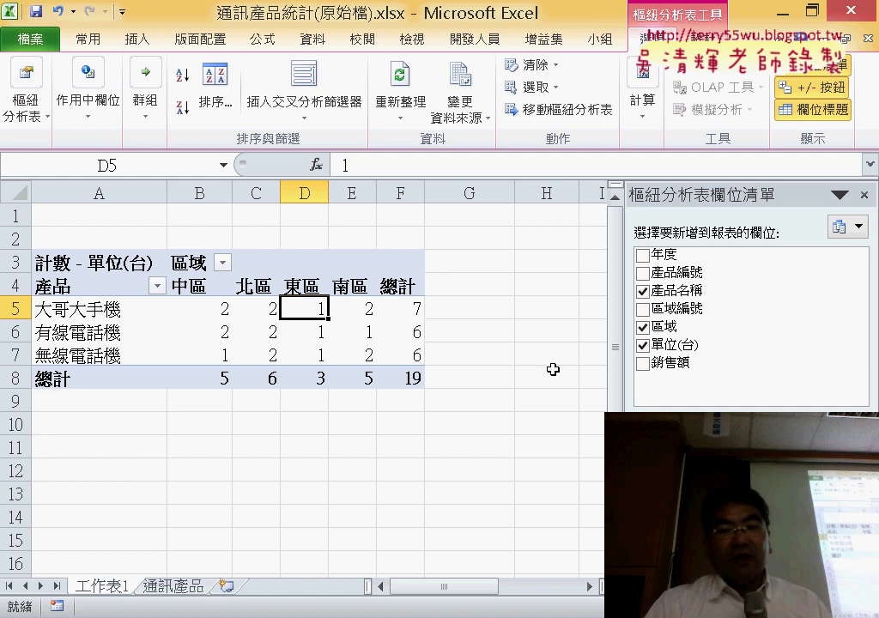
Reopen the value field settings, compare 加總 with 項目個數, and keep the count.
left_click(730, 549)
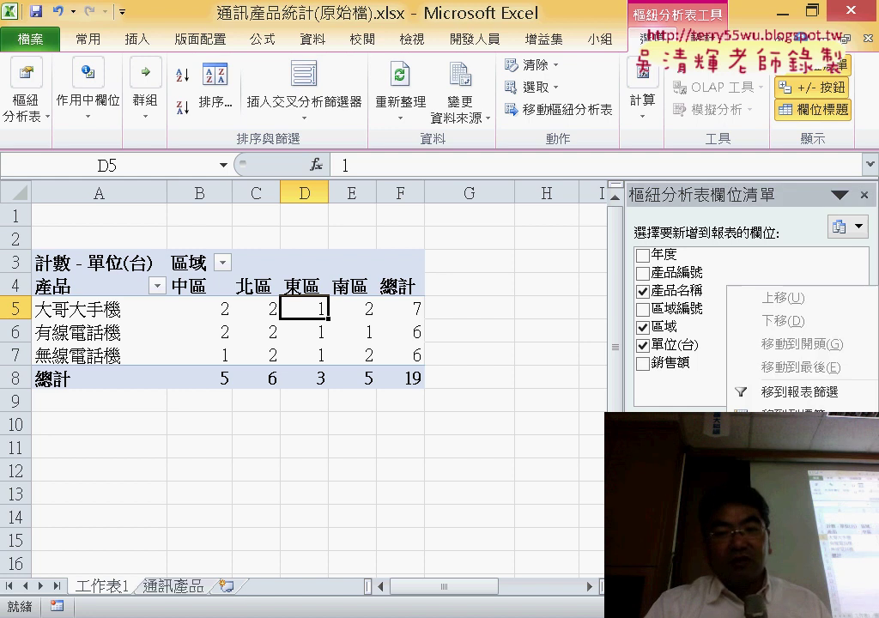
left_click(772, 527)
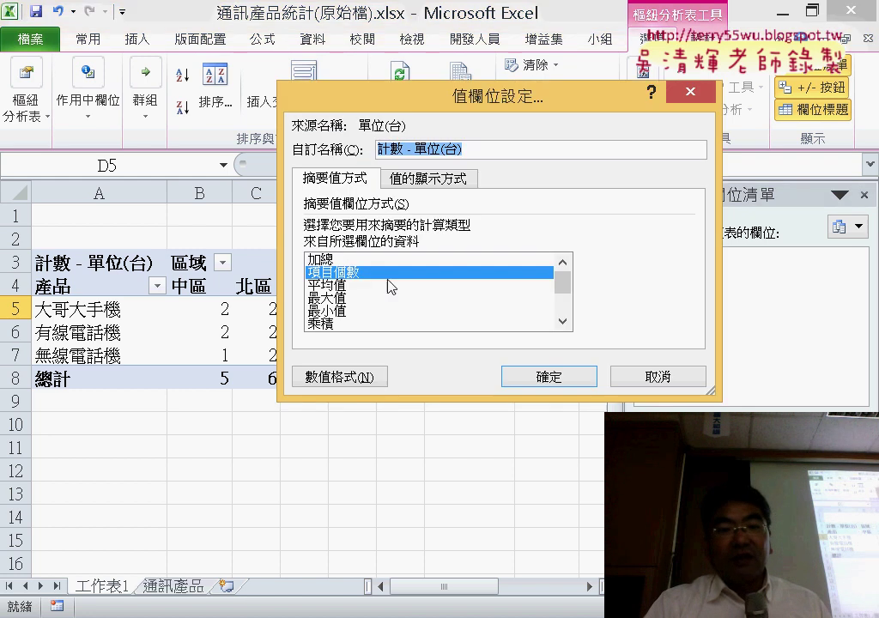
left_click(337, 260)
left_click(335, 272)
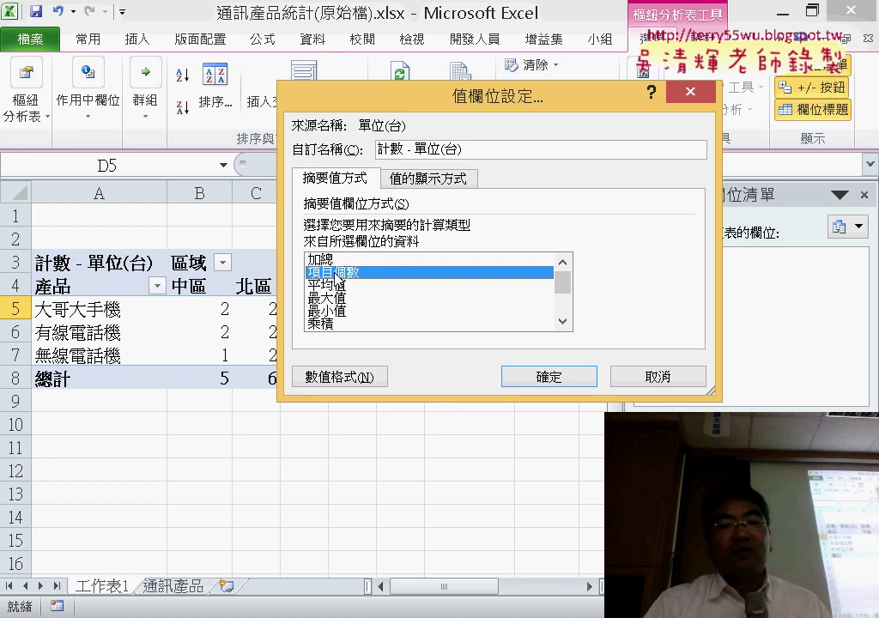
left_click(562, 377)
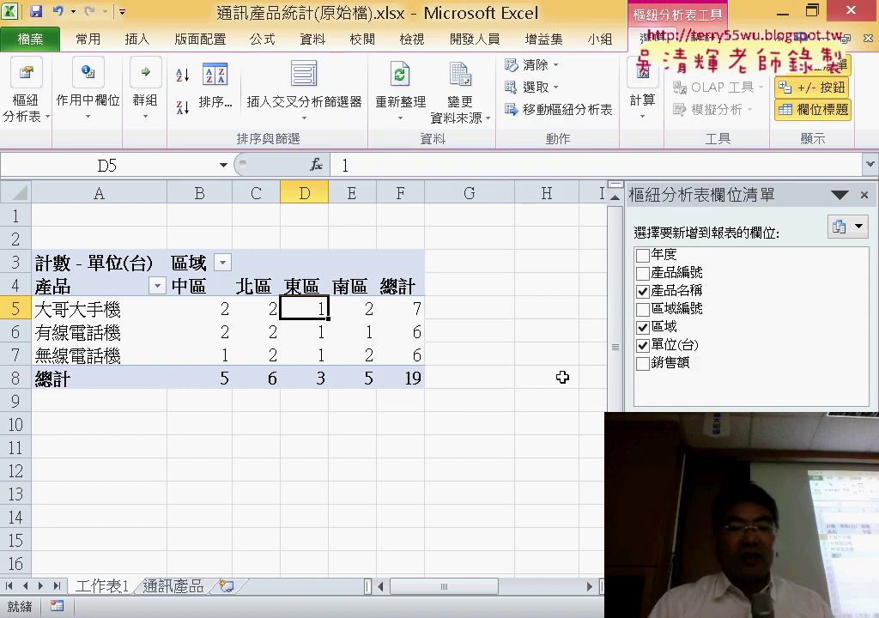
Switch to PowerPoint and page ahead to slide 49, 新增計算欄位.
key("alt+Tab")
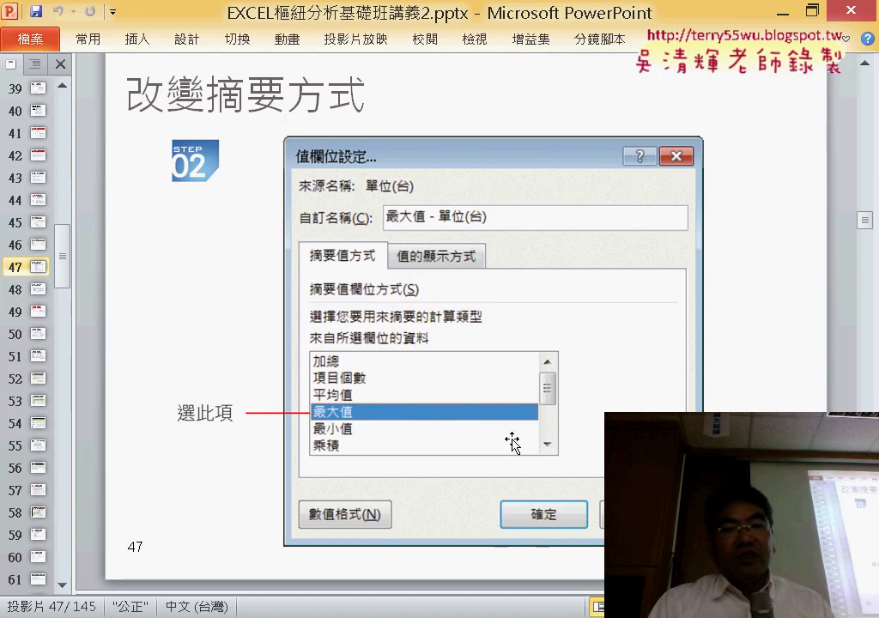
scroll(512, 442, "down", 1)
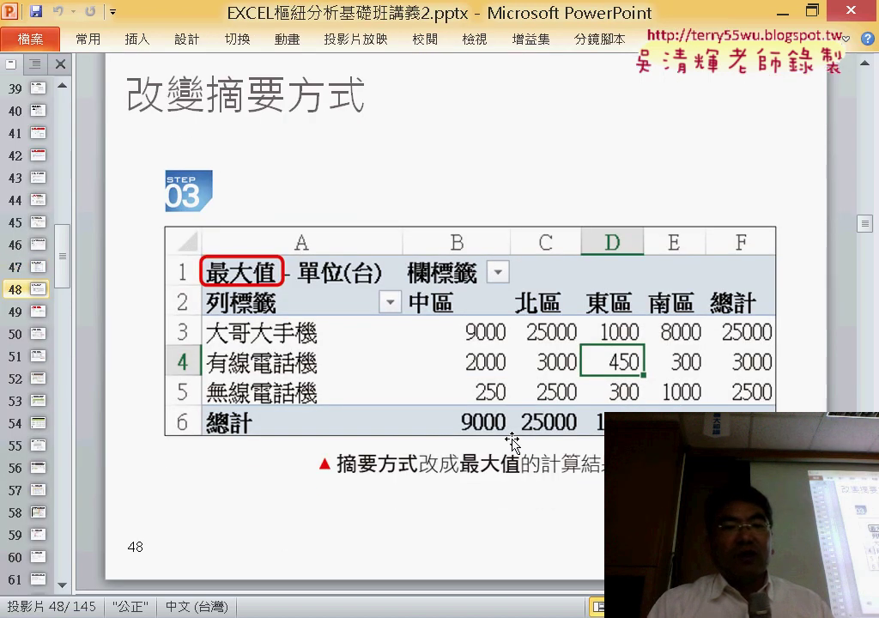
scroll(513, 442, "down", 1)
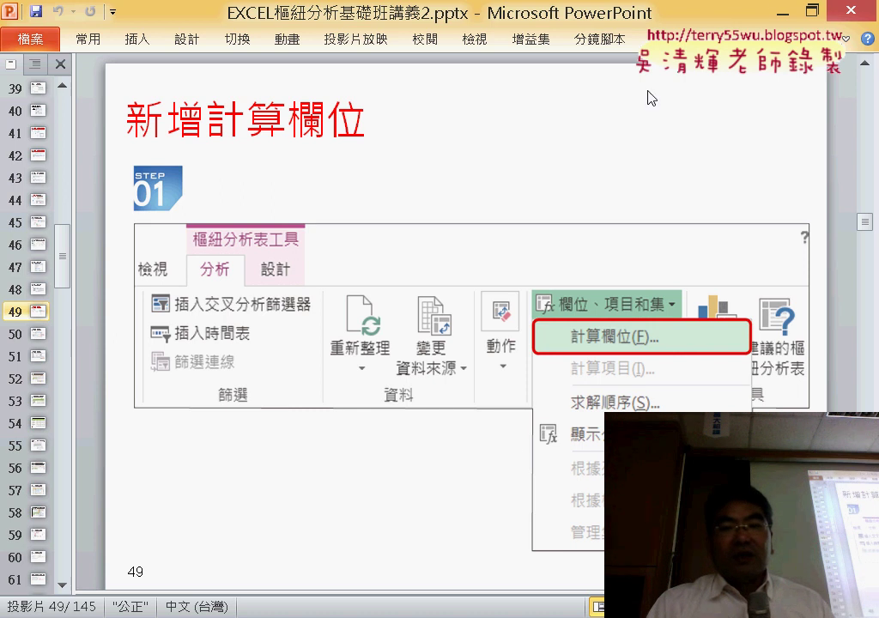
Select the pivot value cells B5:F7 and minimize the Chrome CHT Wi-Fi login window.
left_click(782, 17)
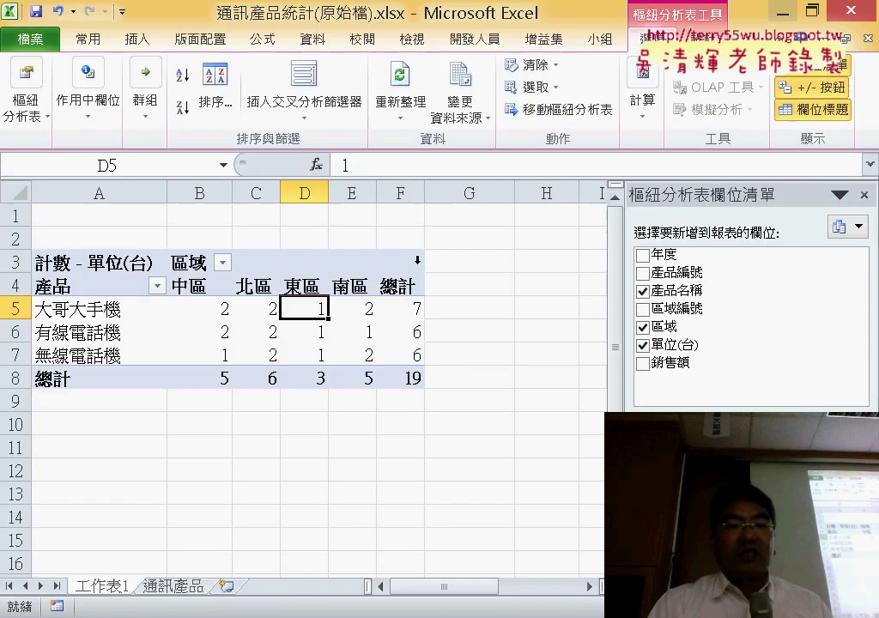
left_click_drag(227, 307, 411, 350)
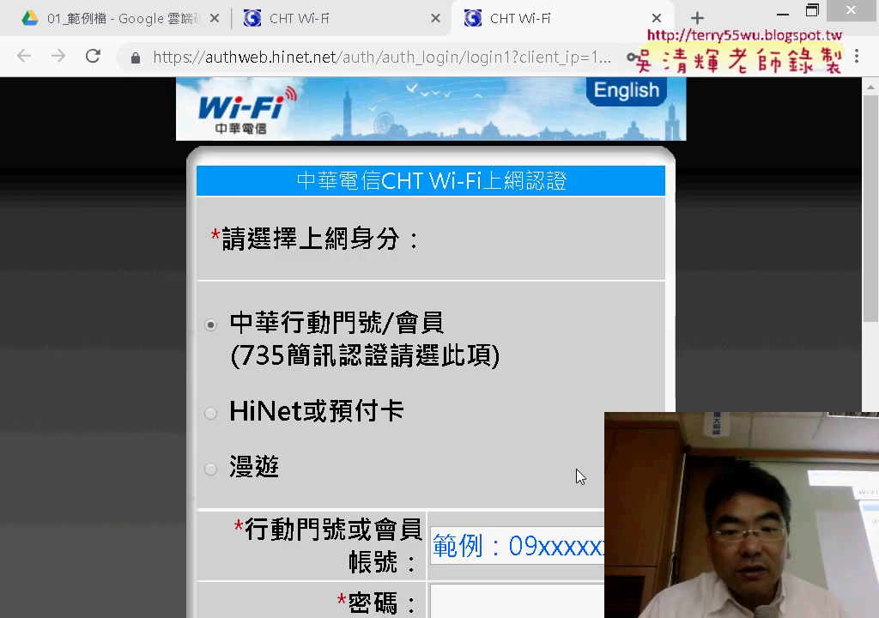
left_click(784, 22)
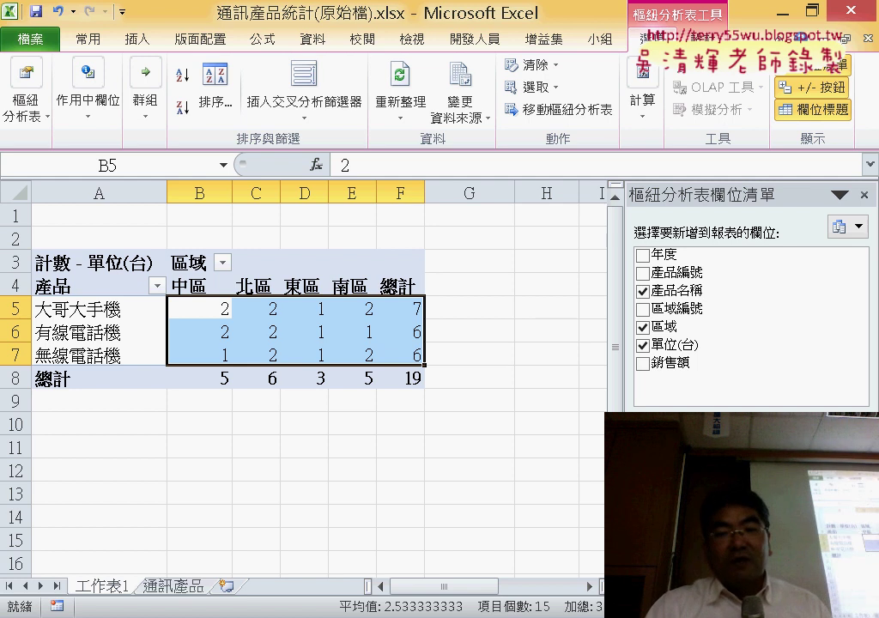
Change the 單位(台) value field's 值的顯示方式 from 無計算 to 總計百分比 and confirm.
left_click(773, 515)
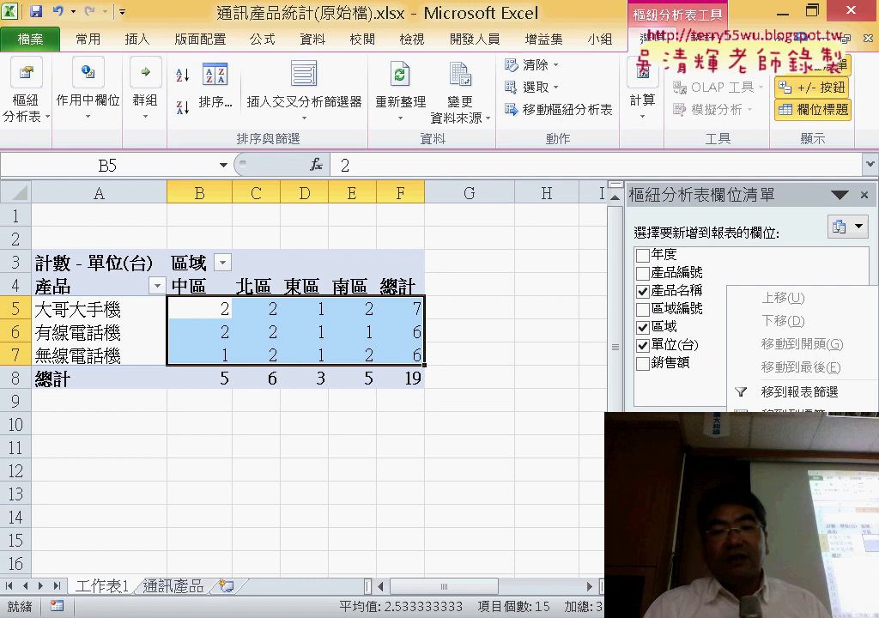
left_click(798, 511)
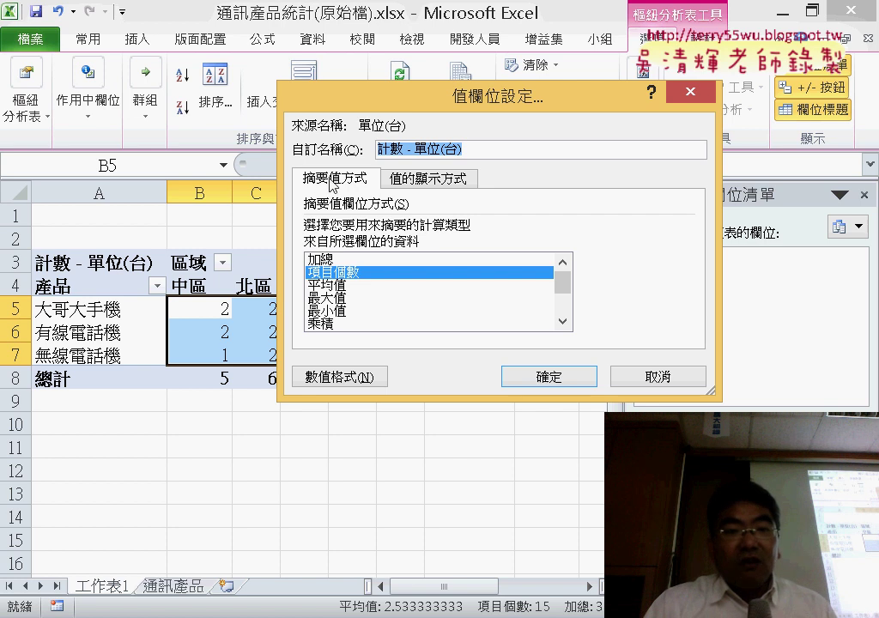
left_click(431, 180)
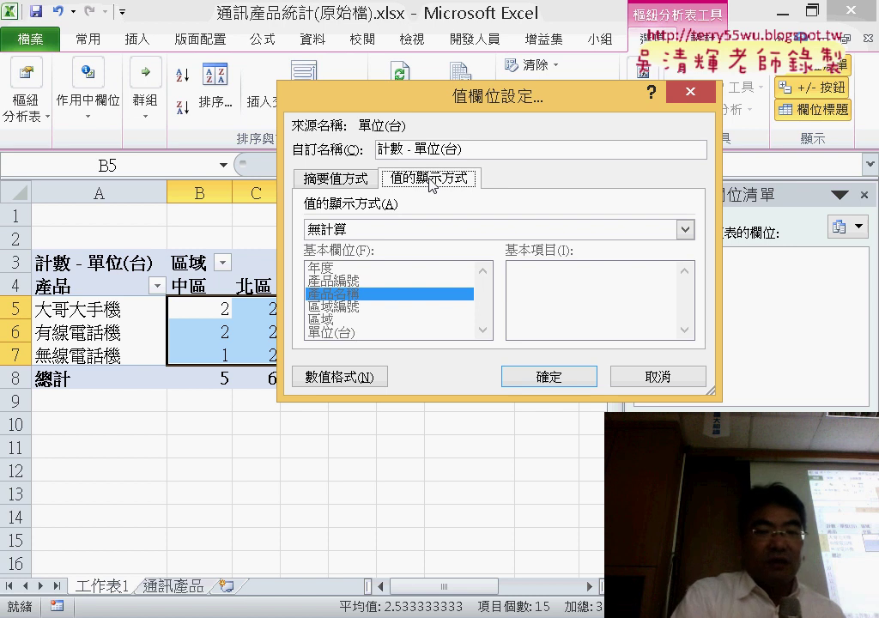
left_click_drag(364, 210, 330, 248)
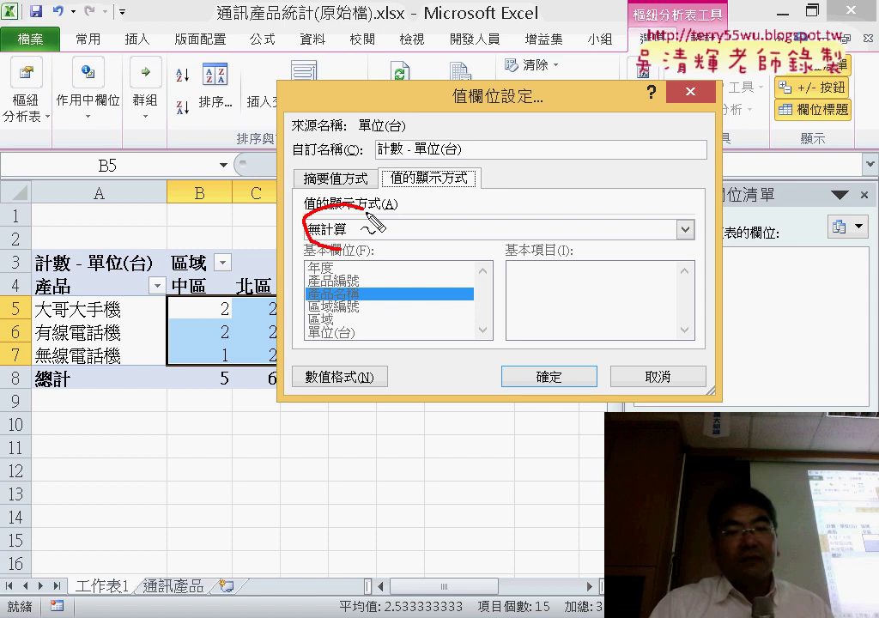
left_click_drag(404, 206, 506, 180)
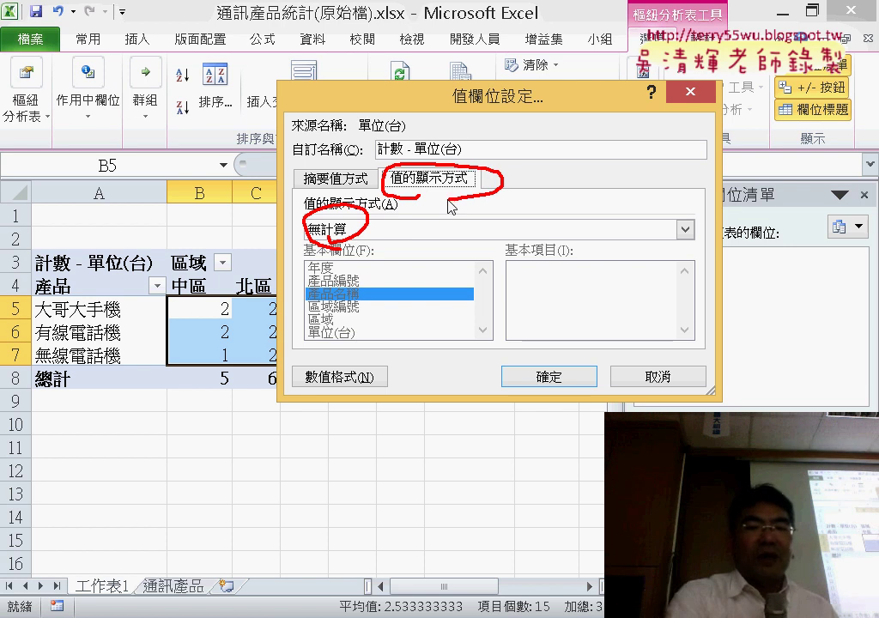
key("Escape")
left_click(441, 236)
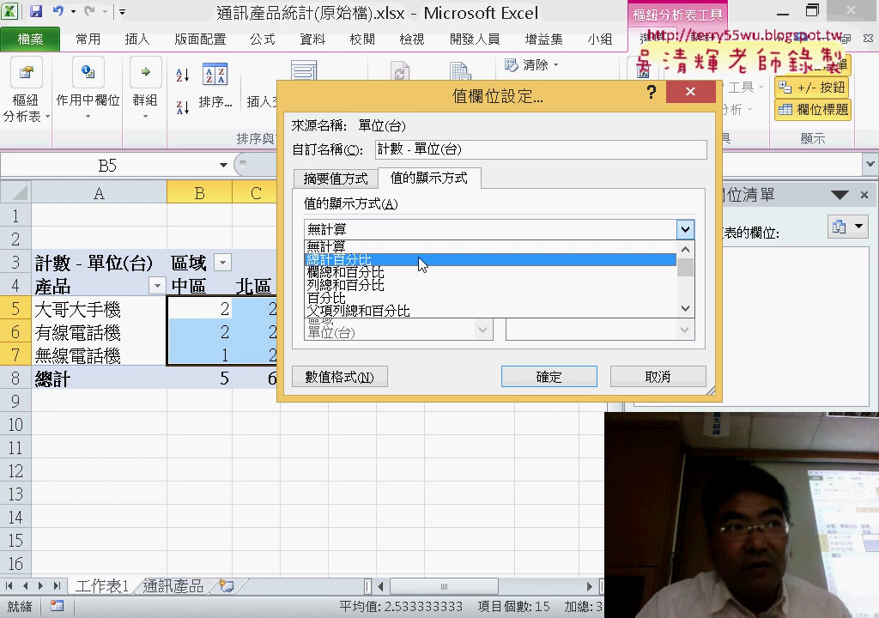
left_click(423, 259)
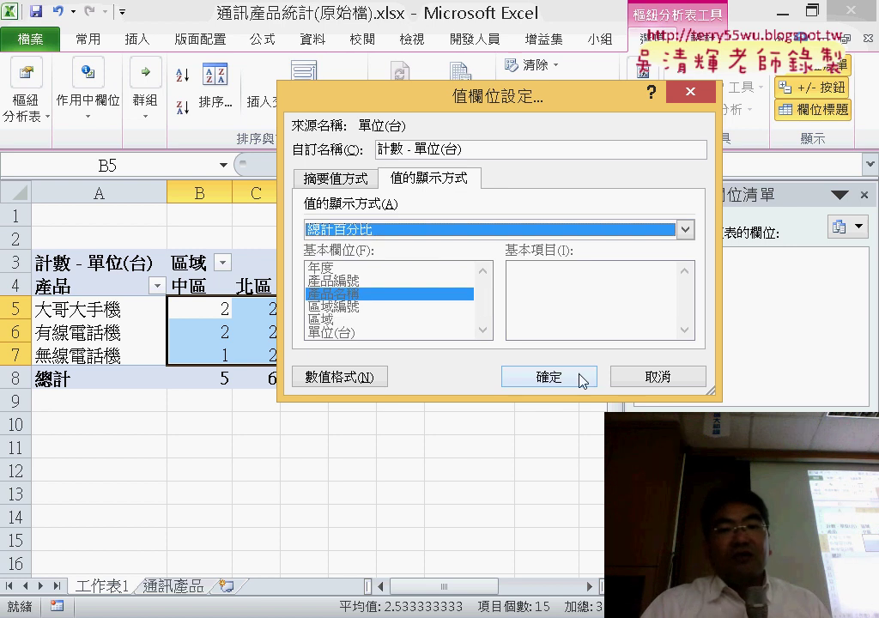
left_click(550, 384)
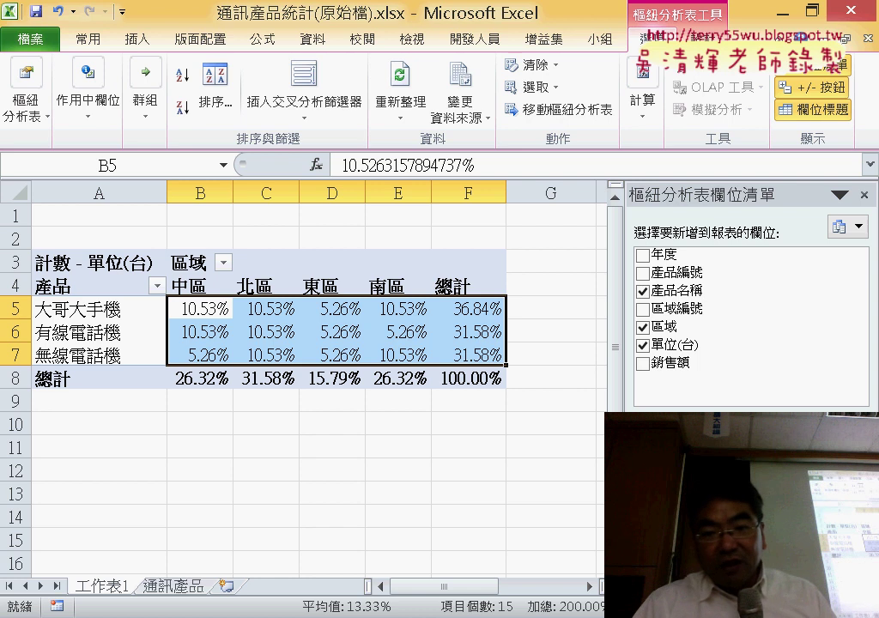
Reopen 值欄位設定 for 單位(台) and expand the 值的顯示方式 dropdown list.
left_click(728, 528)
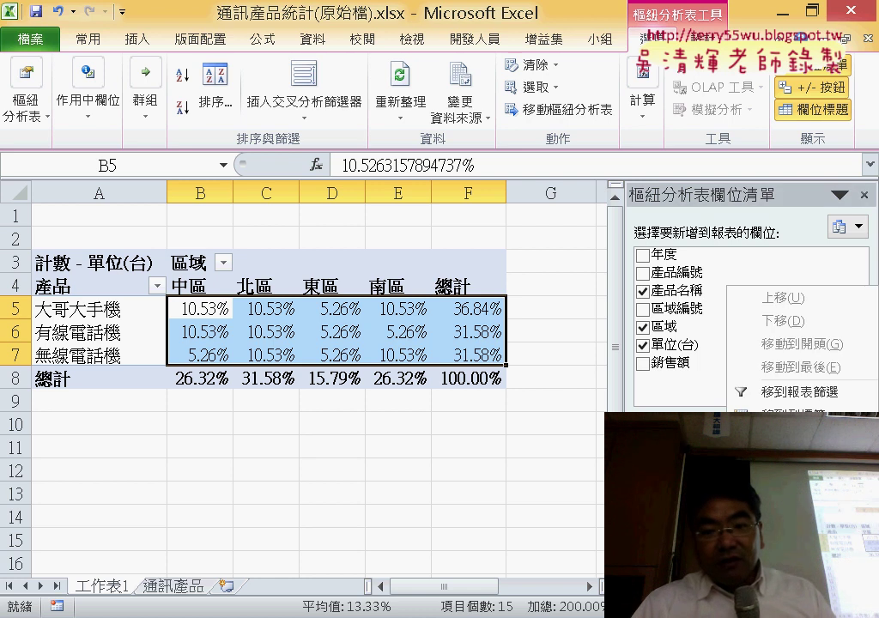
left_click(789, 515)
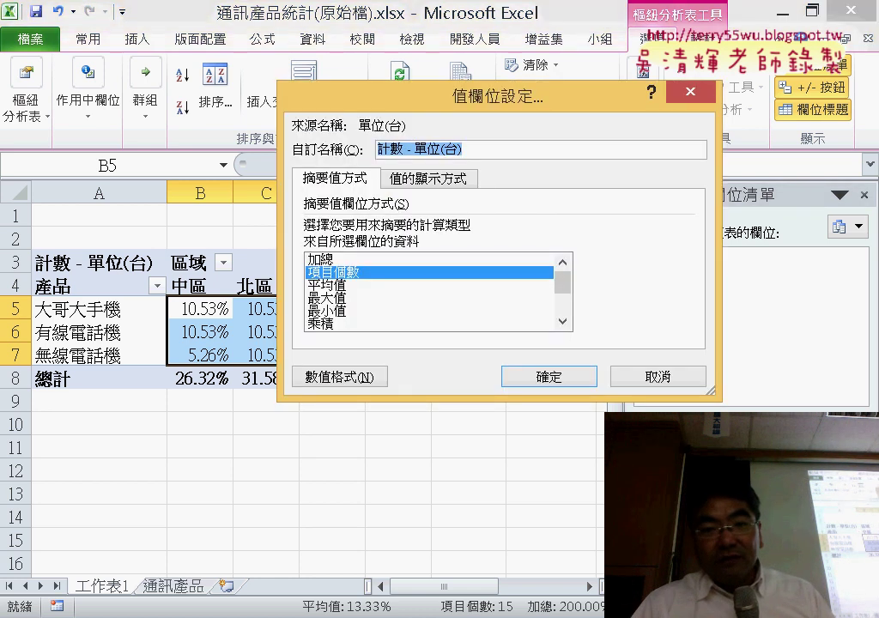
left_click(443, 183)
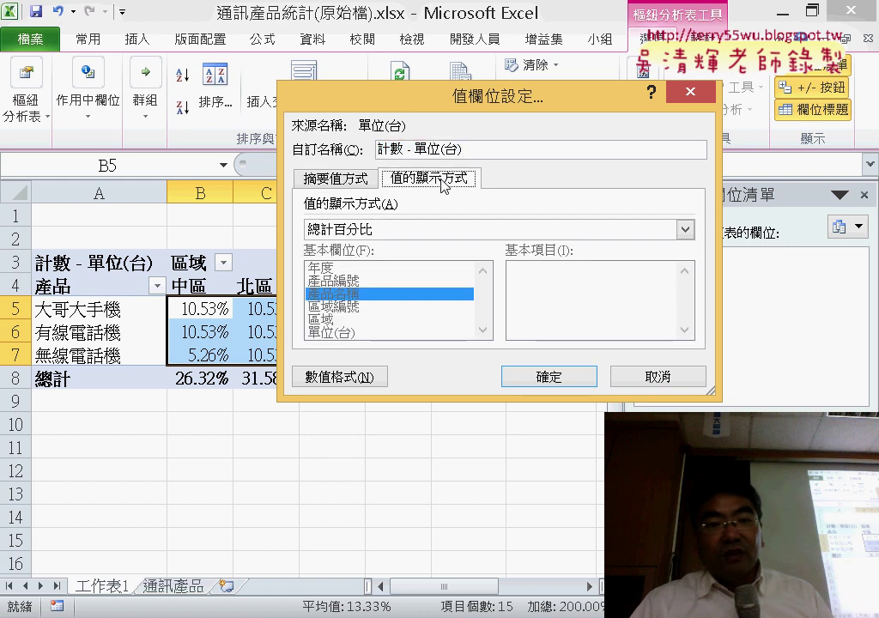
left_click(417, 232)
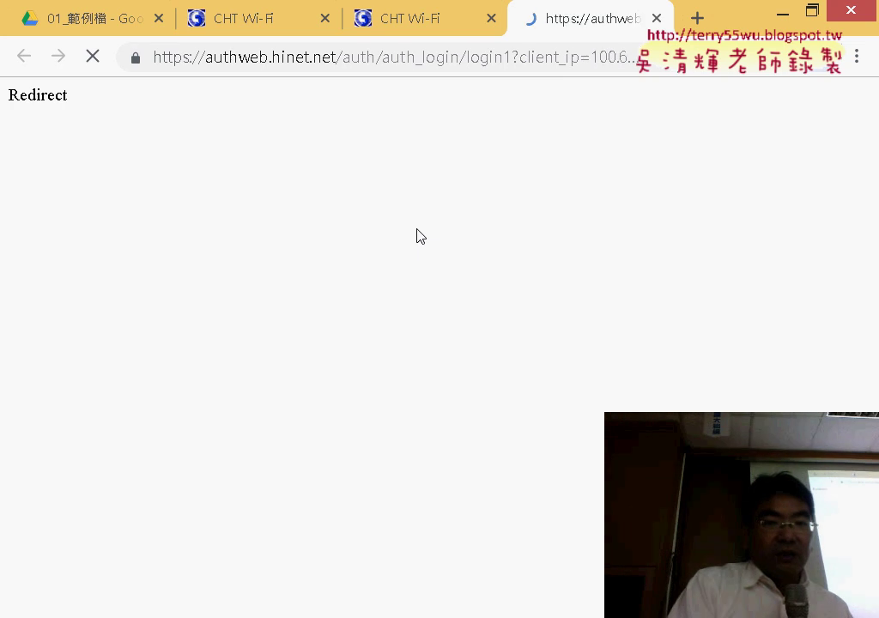
Log in to the CHT Wi-Fi hotspot using the saved member account from autofill.
scroll(557, 326, "down", 4)
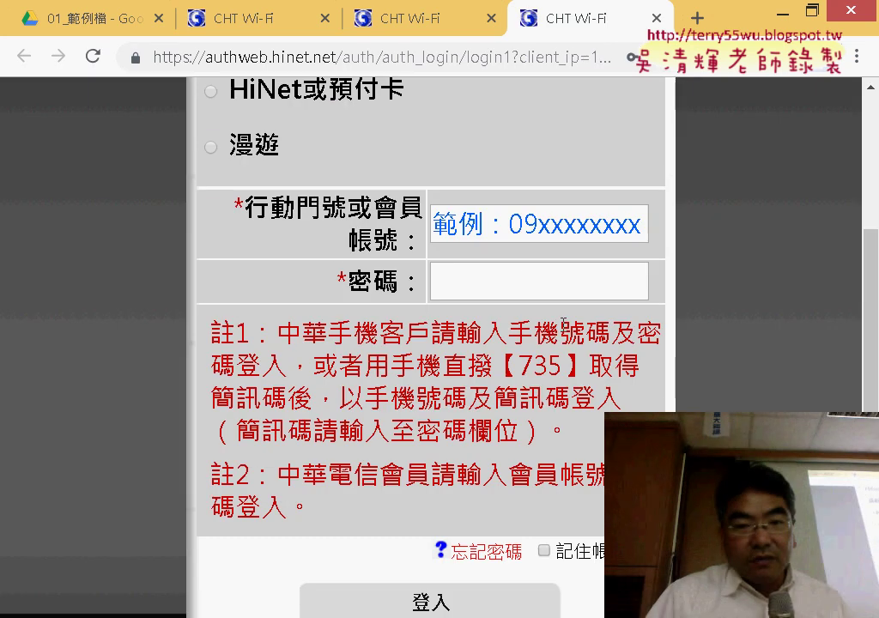
left_click(506, 227)
left_click(496, 275)
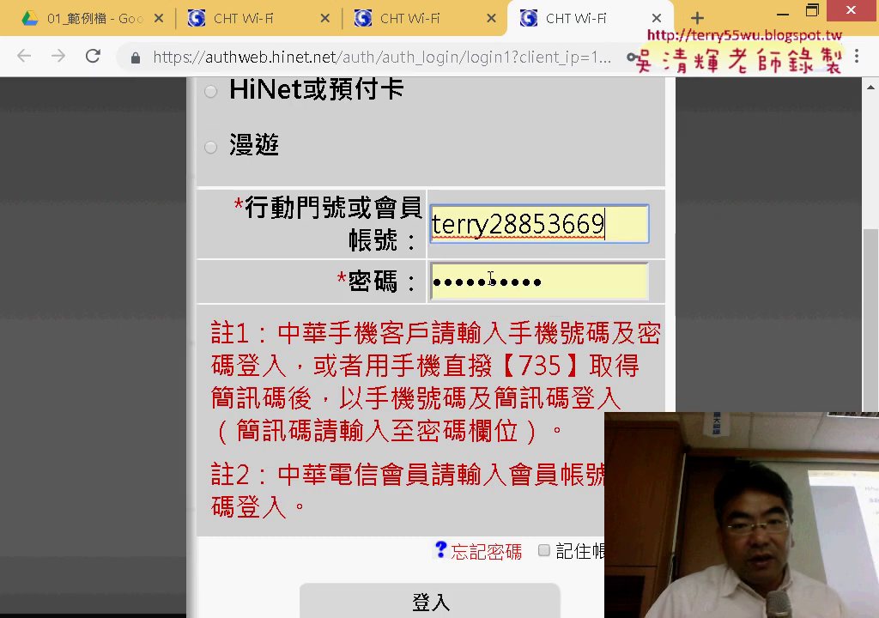
left_click(433, 600)
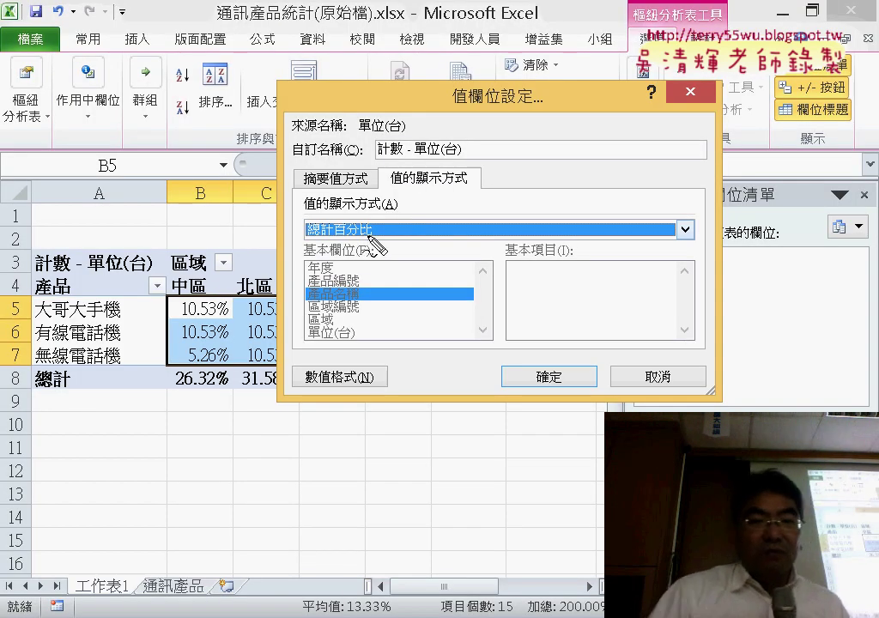
Highlight the 總計百分比 choice for viewers, then confirm it with 確定.
left_click_drag(360, 206, 374, 214)
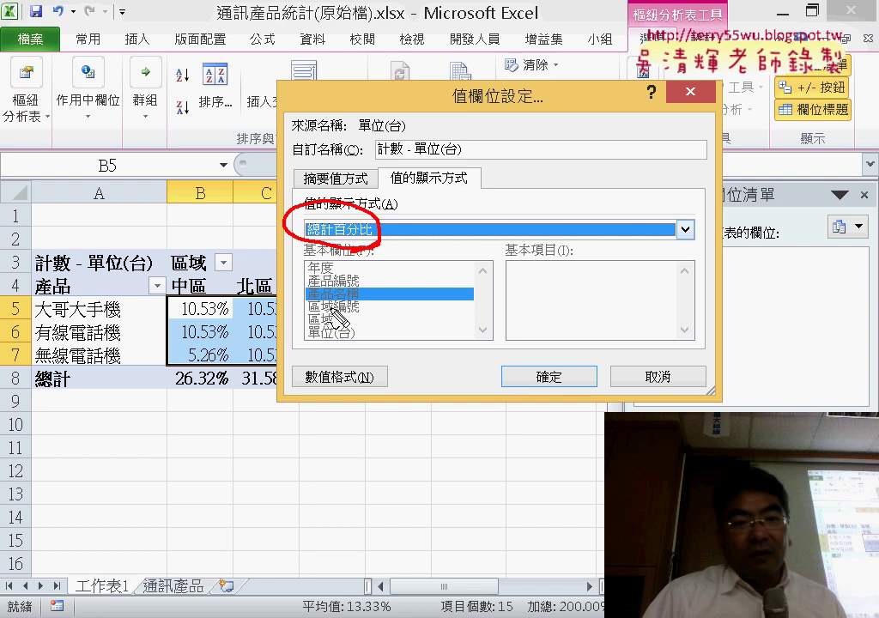
left_click_drag(572, 405, 542, 406)
key("Escape")
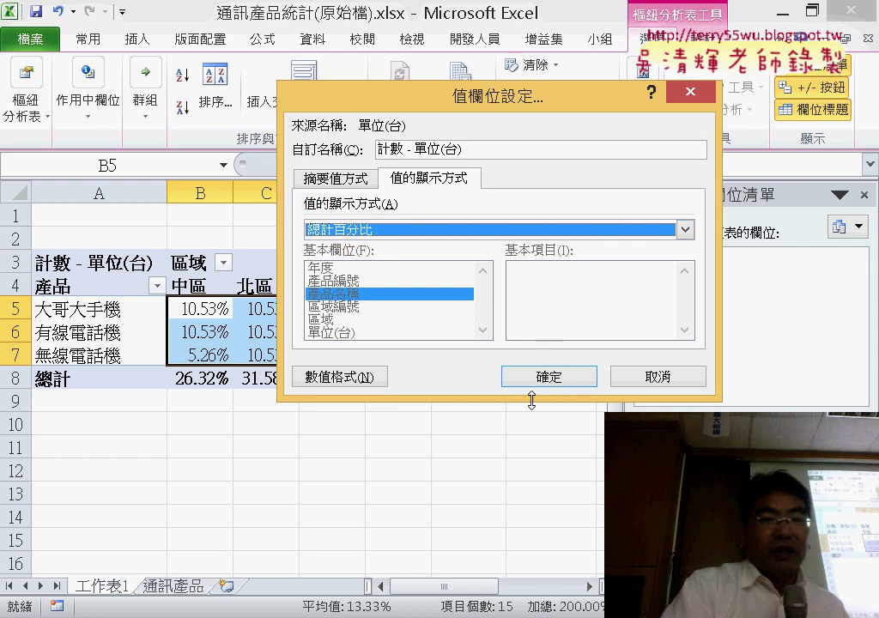
left_click(533, 375)
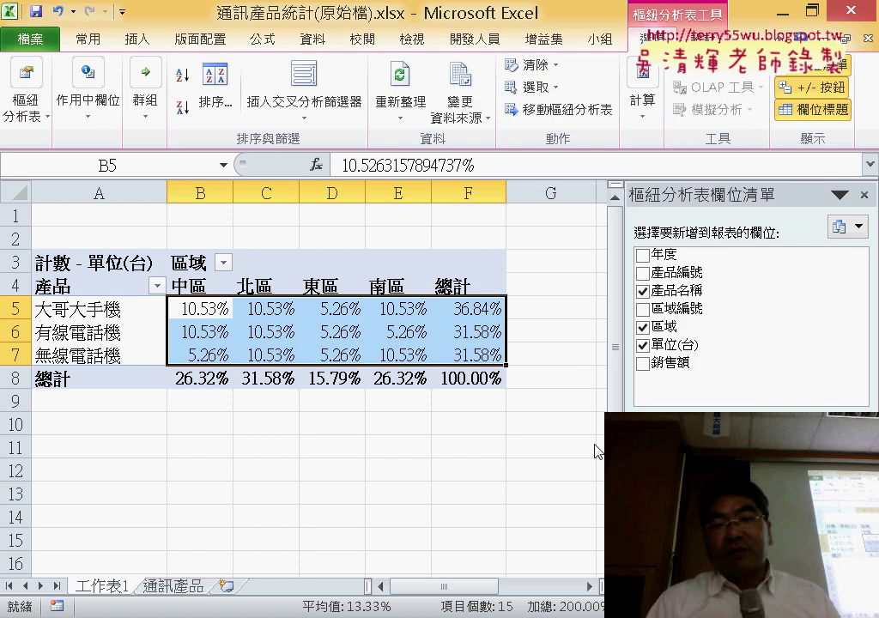
Set 值的顯示方式 back to 無計算 and summarize 單位(台) by 加總, giving a 61400 total.
left_click(773, 549)
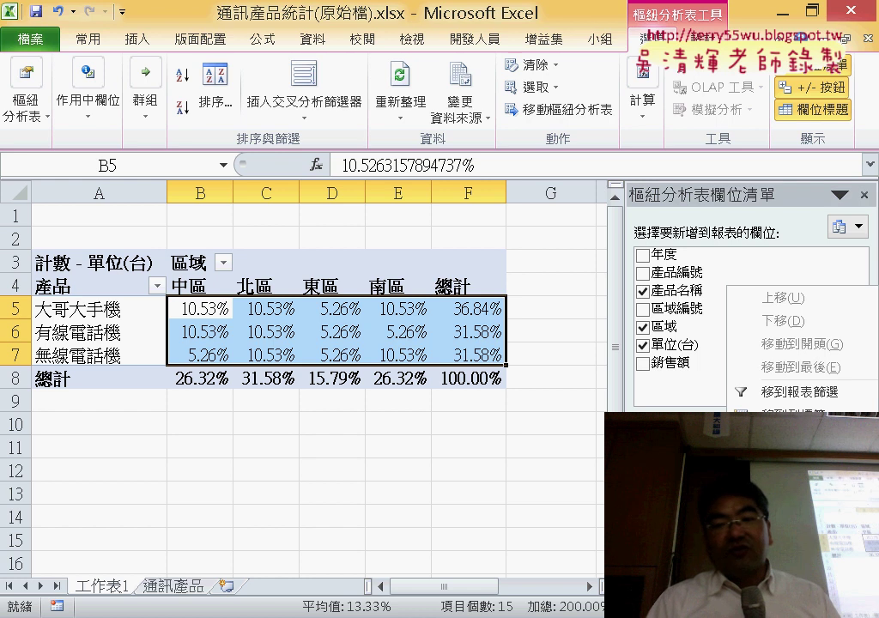
left_click(799, 511)
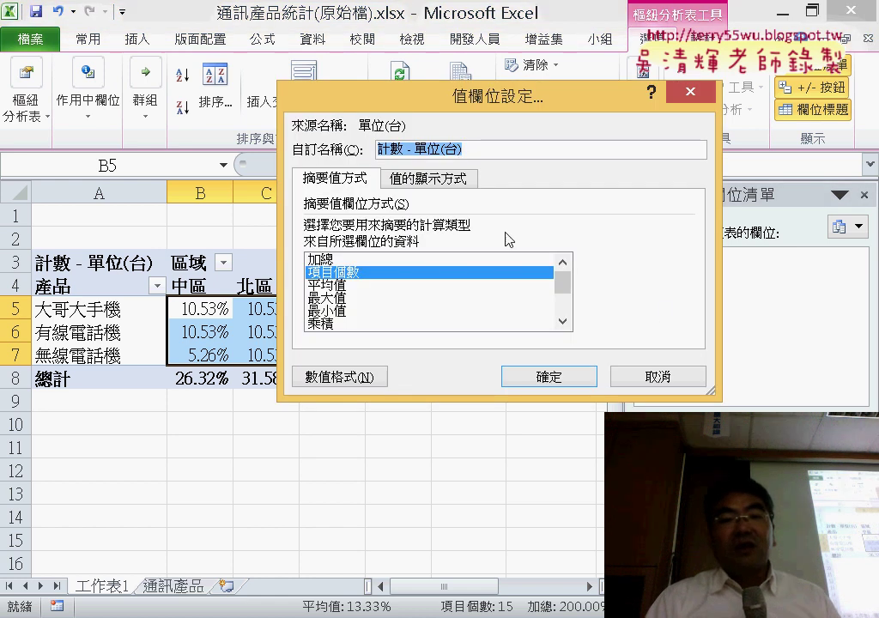
left_click(428, 178)
left_click(411, 230)
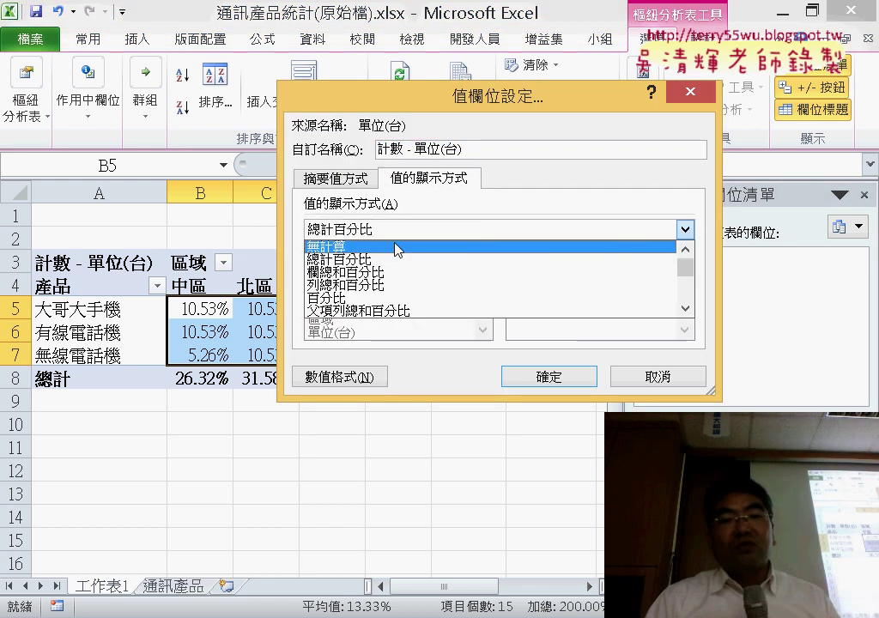
left_click(399, 249)
left_click(336, 178)
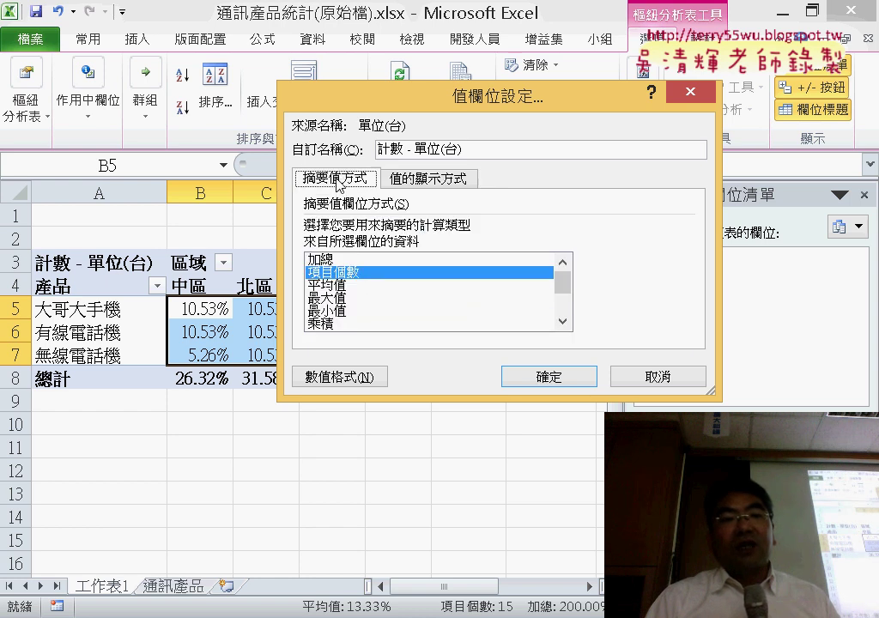
left_click(341, 260)
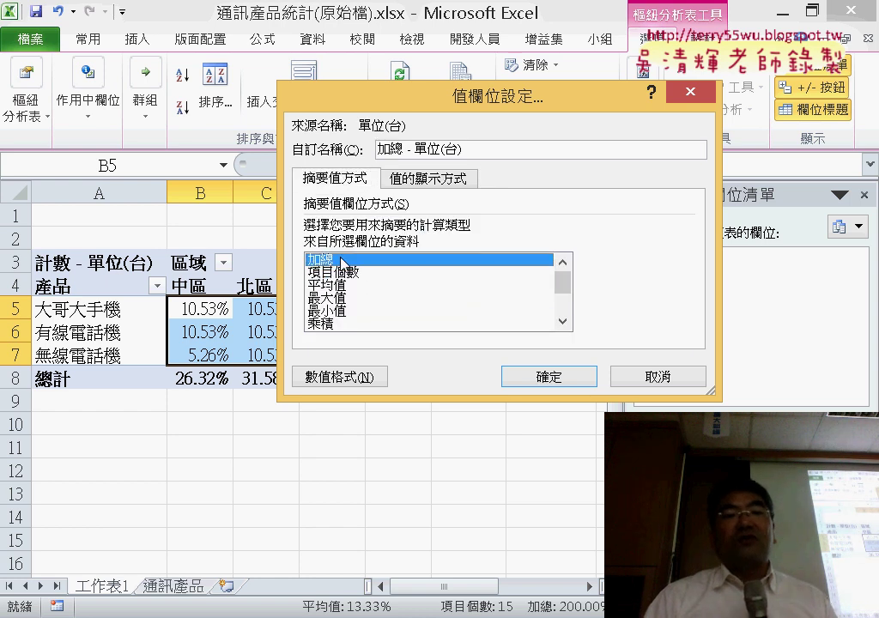
left_click(525, 377)
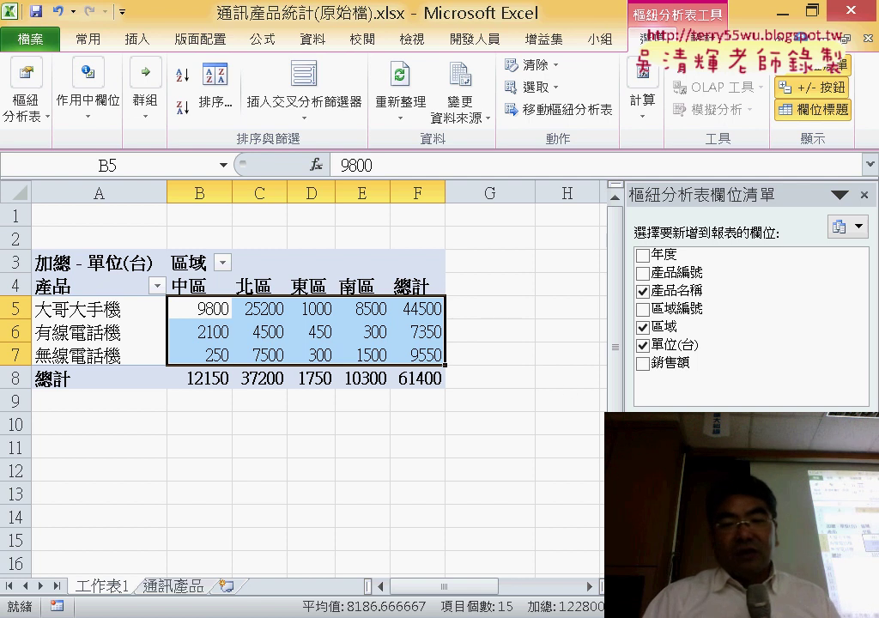
Dismiss the pivot field menu and click cell E10 outside the pivot table to hide the field list.
left_click(730, 541)
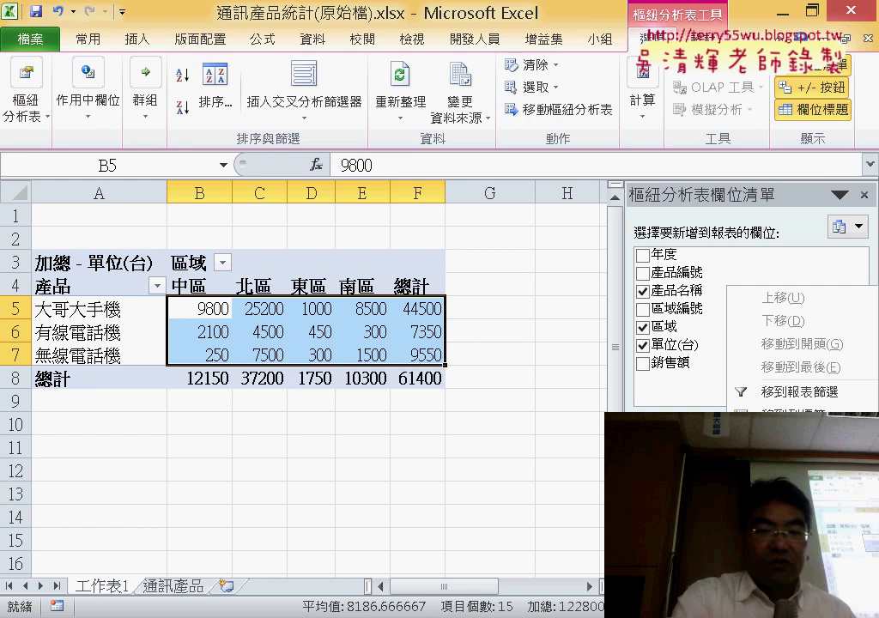
key("Escape")
left_click(726, 515)
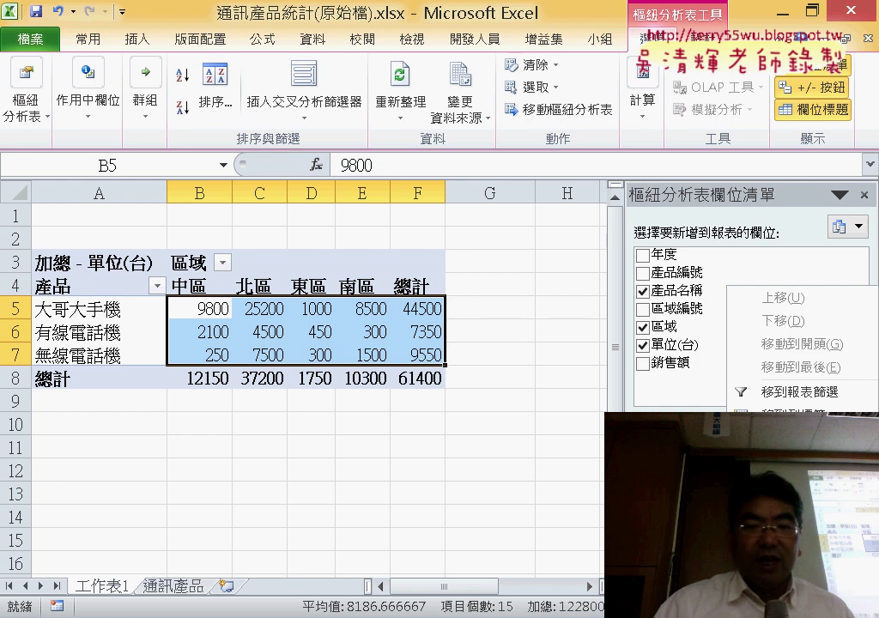
left_click(344, 429)
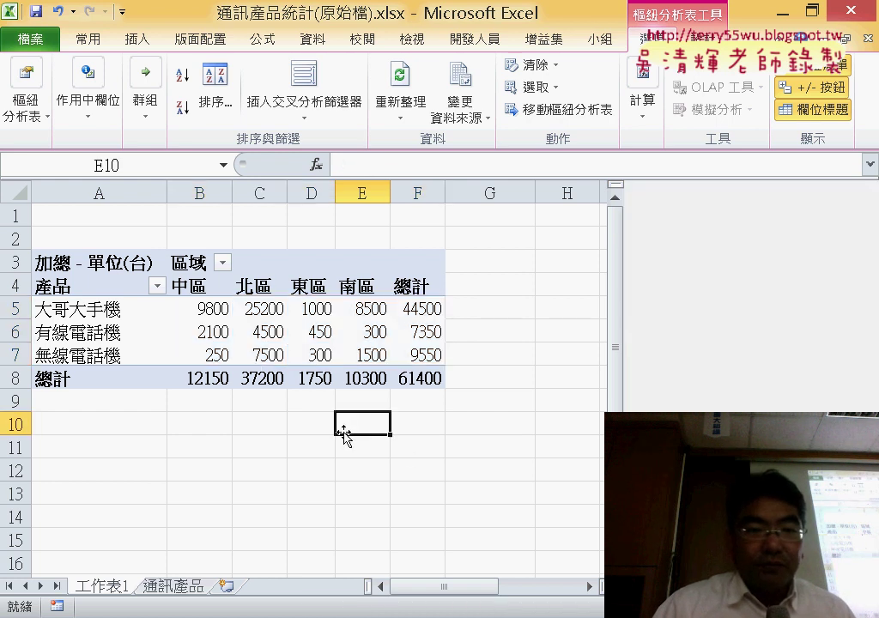